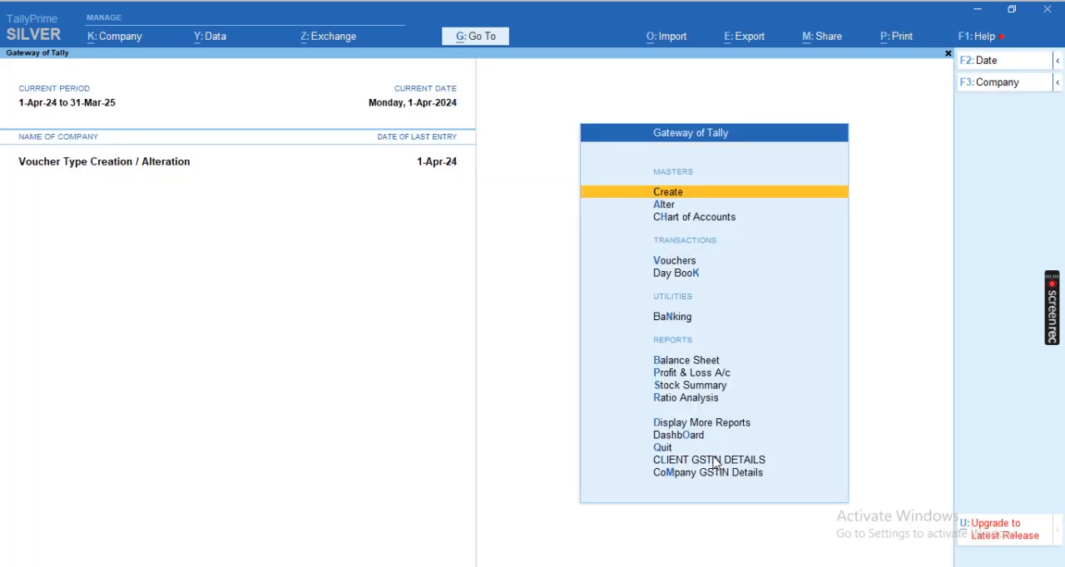
Open the Placemen Company sales voucher from the Sales Register
key("d")
key("a")
key("s")
key("Return")
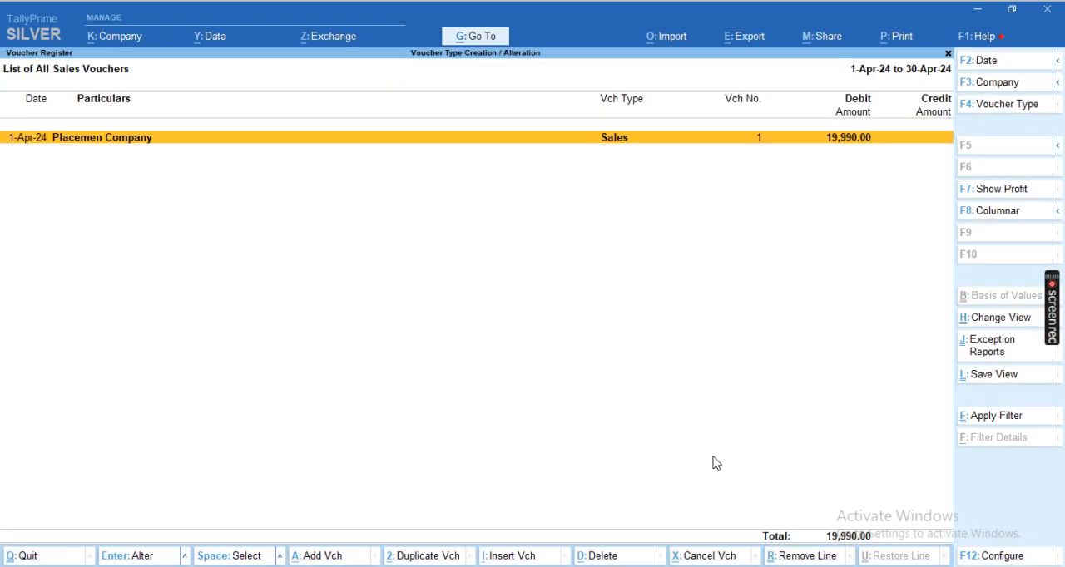
key("Return")
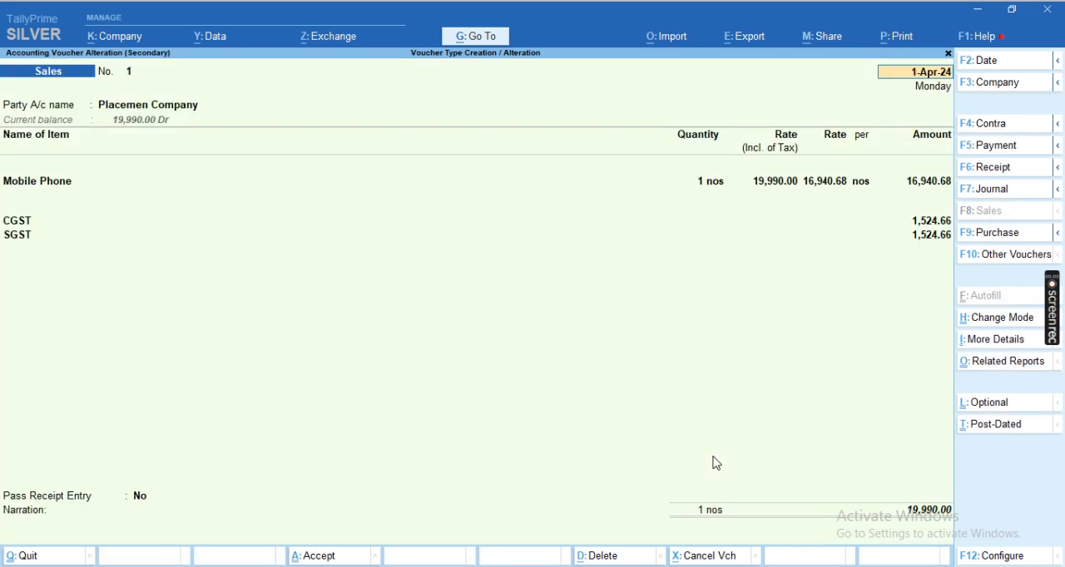
Preview the sales voucher's printed tax invoice at enlarged size, and return to the Gateway of Tally
key("alt+p")
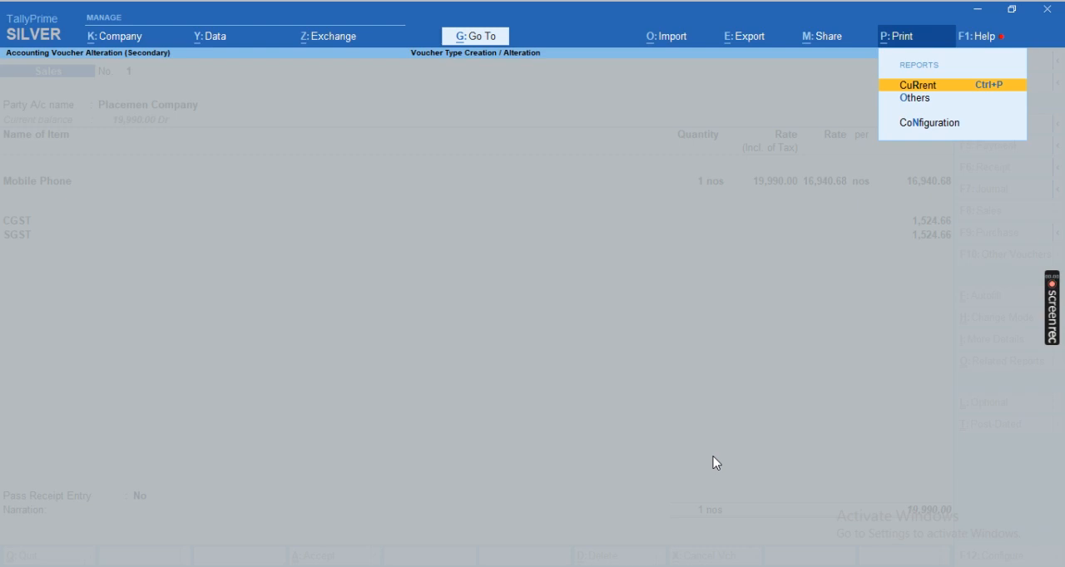
key("Return")
key("Return")
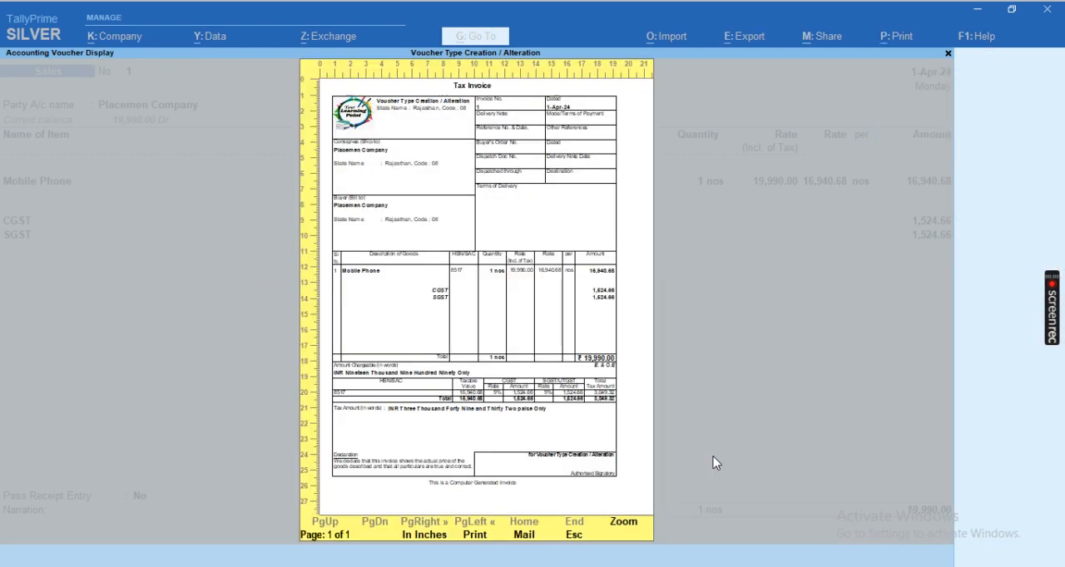
key("alt+z")
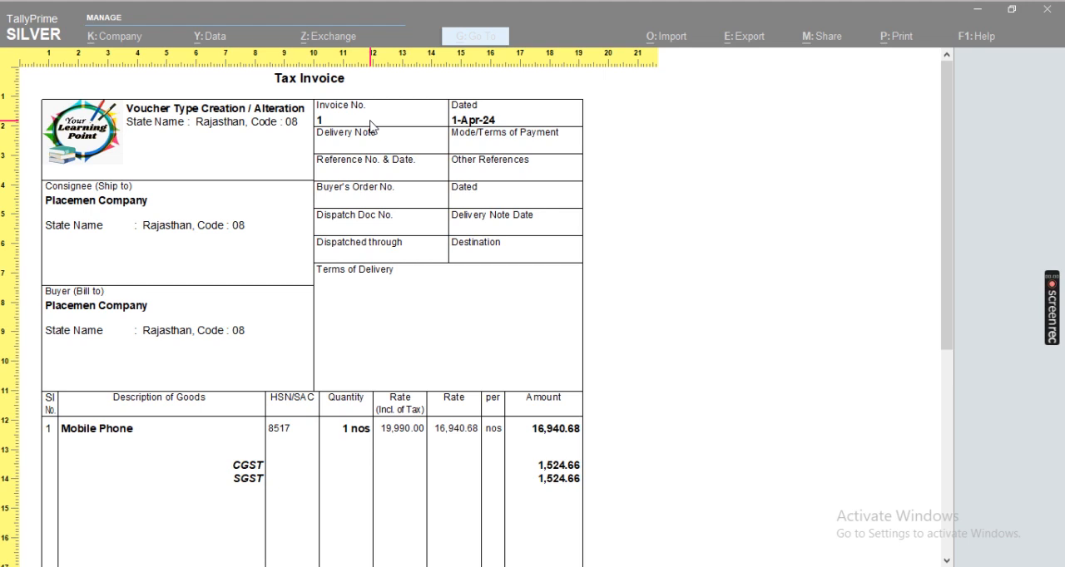
key("Escape")
key("Escape")
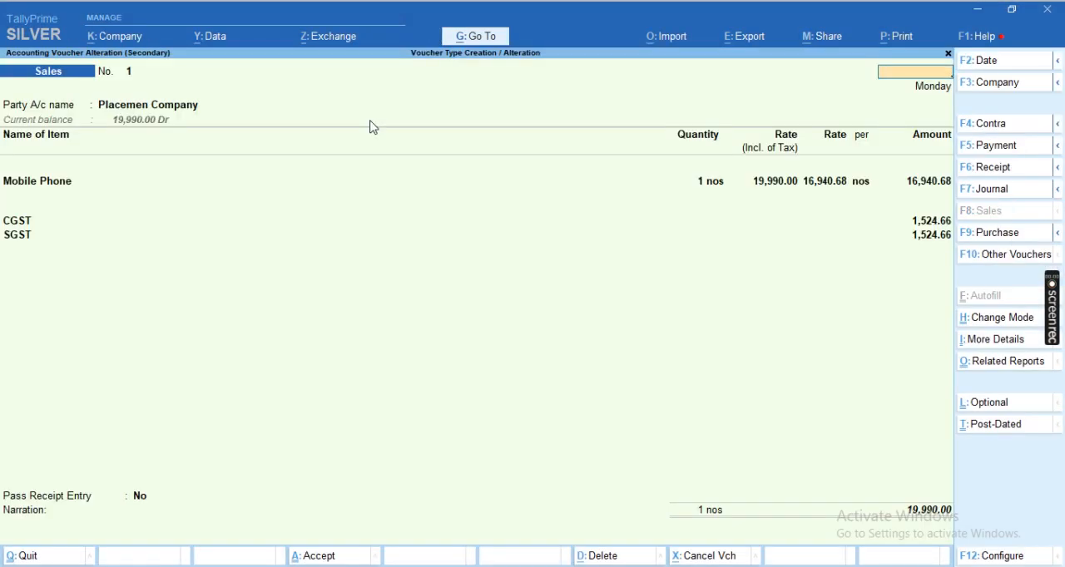
key("Escape")
key("Escape")
key("Escape")
key("Escape")
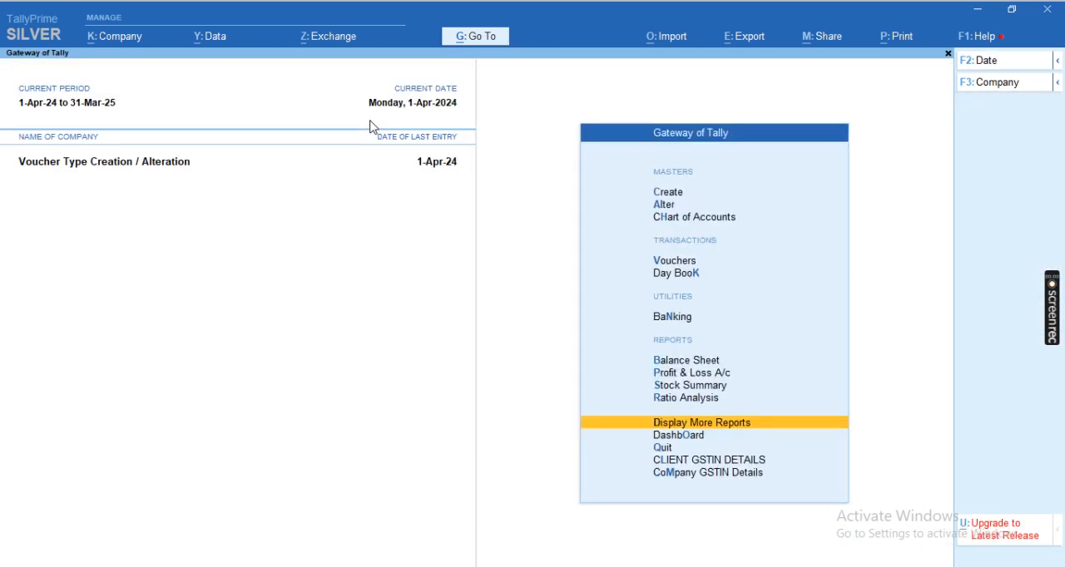
key("Escape")
key("Escape")
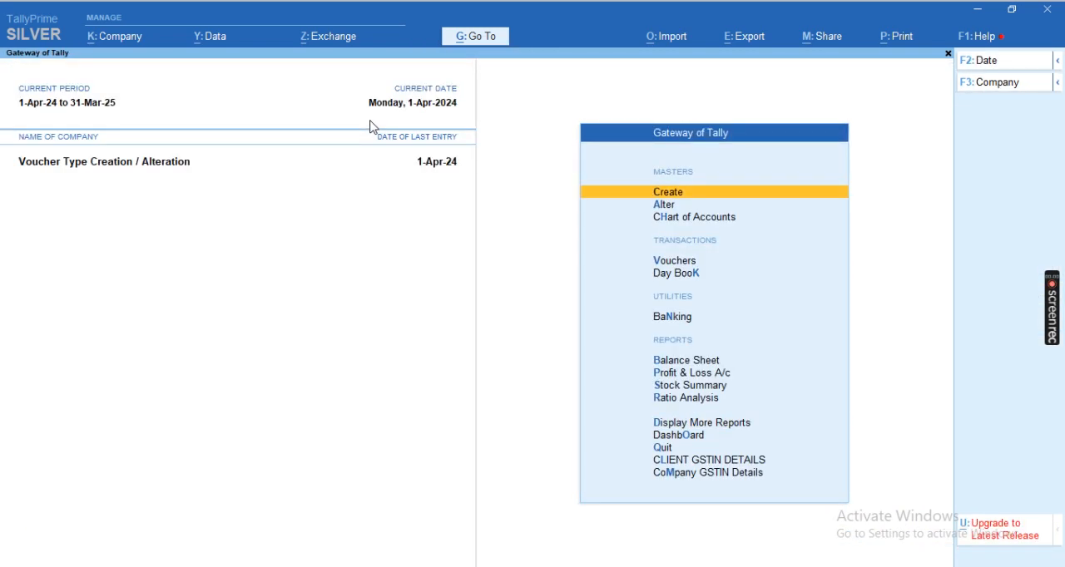
Open the Sales voucher type for alteration
key("Down")
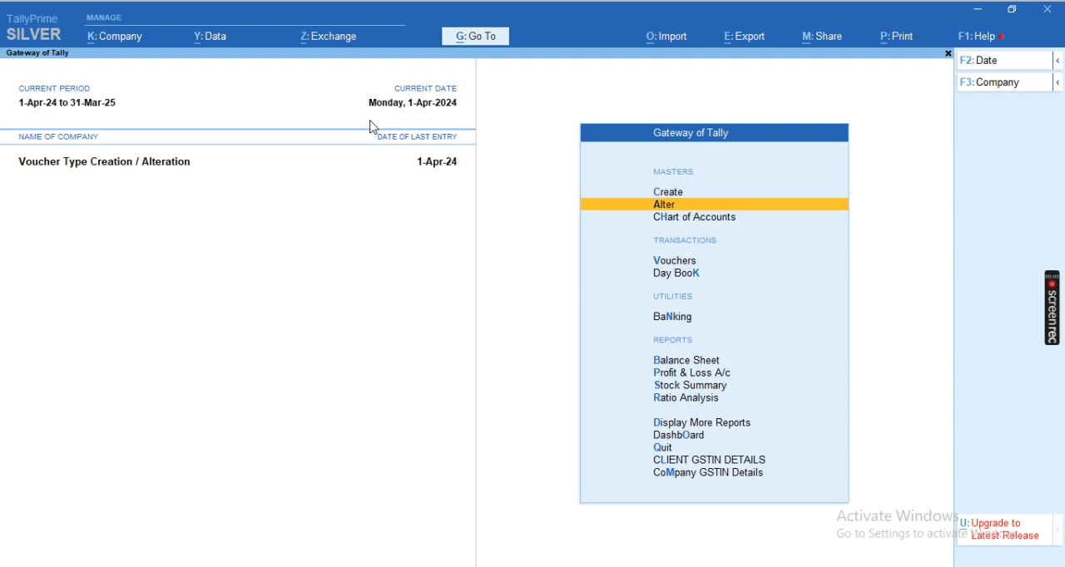
key("Return")
key("Down")
key("Down")
key("Down")
key("Down")
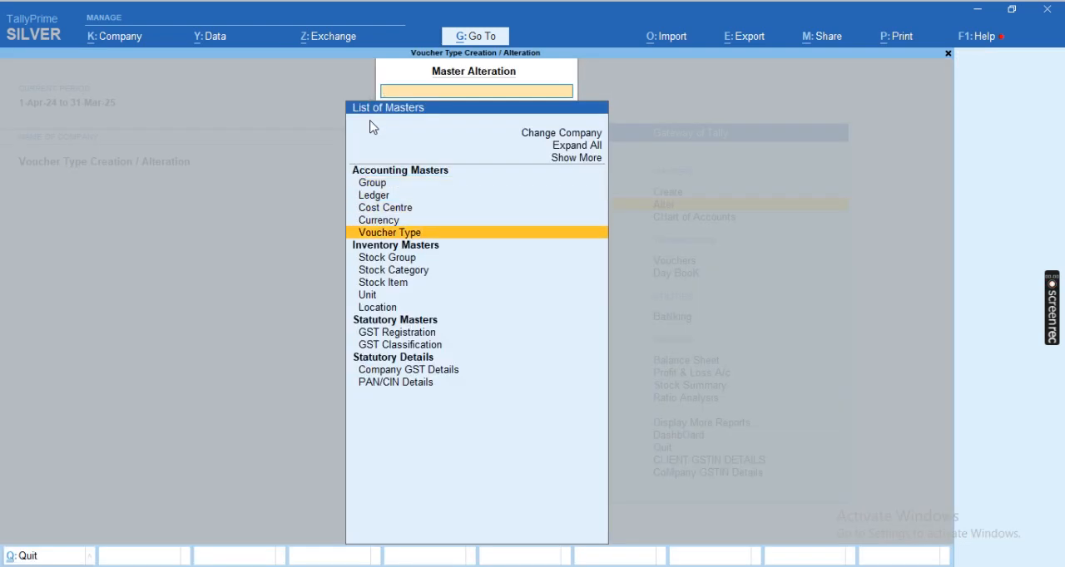
key("Return")
key("Down")
key("Down")
key("Down")
key("Down")
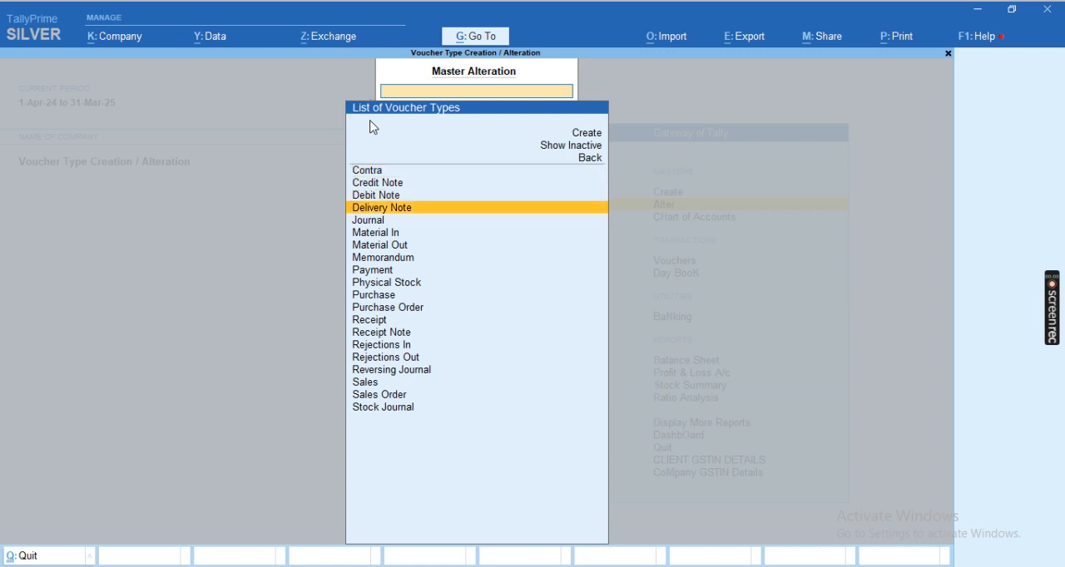
type("SA")
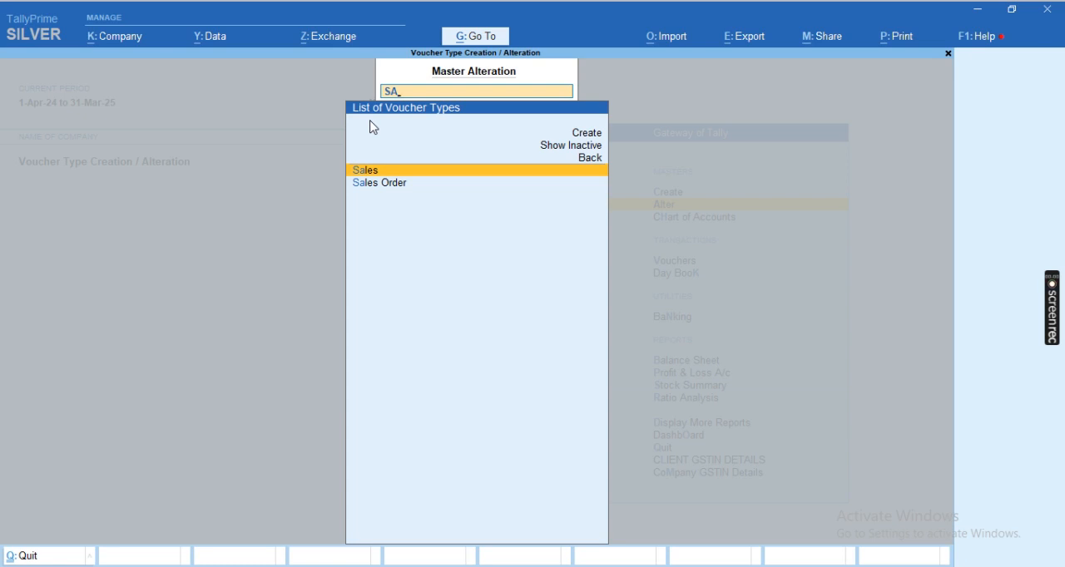
key("Return")
key("Return")
key("Return")
key("Return")
key("Return")
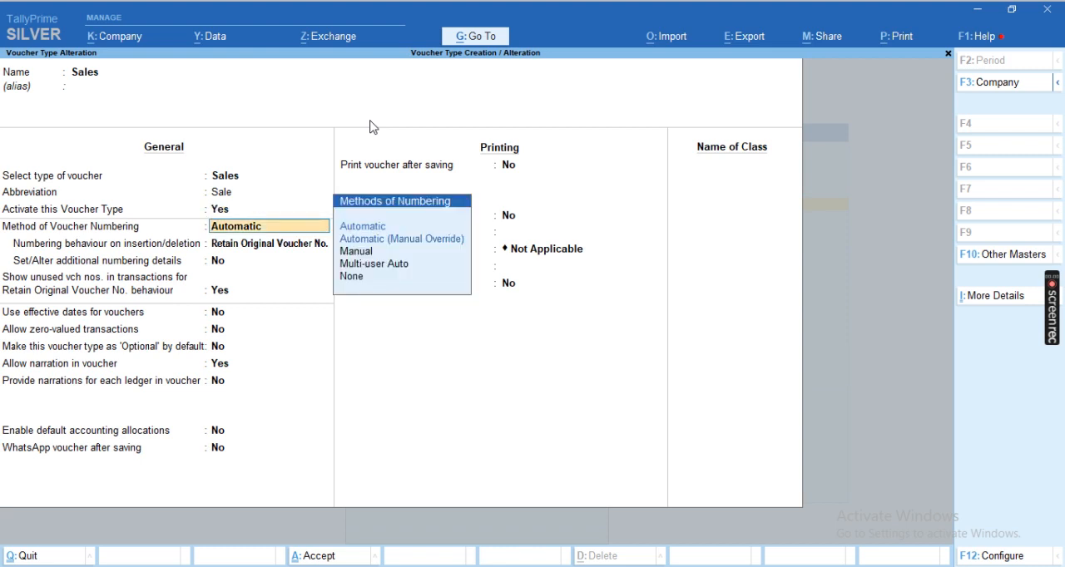
Examine the available methods of voucher numbering for the Sales voucher type
key("Down")
key("Down")
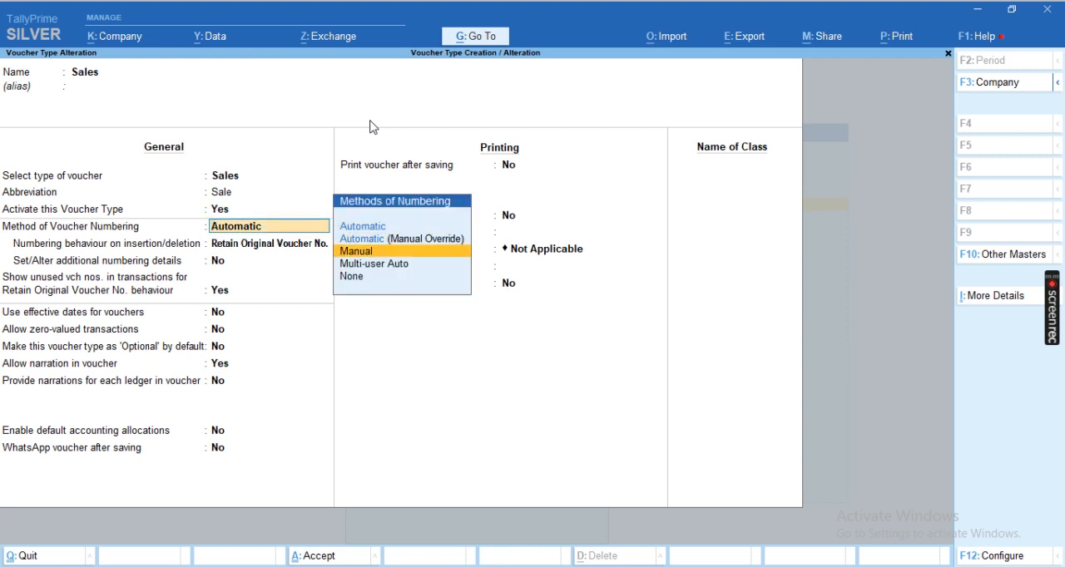
key("Up")
key("Up")
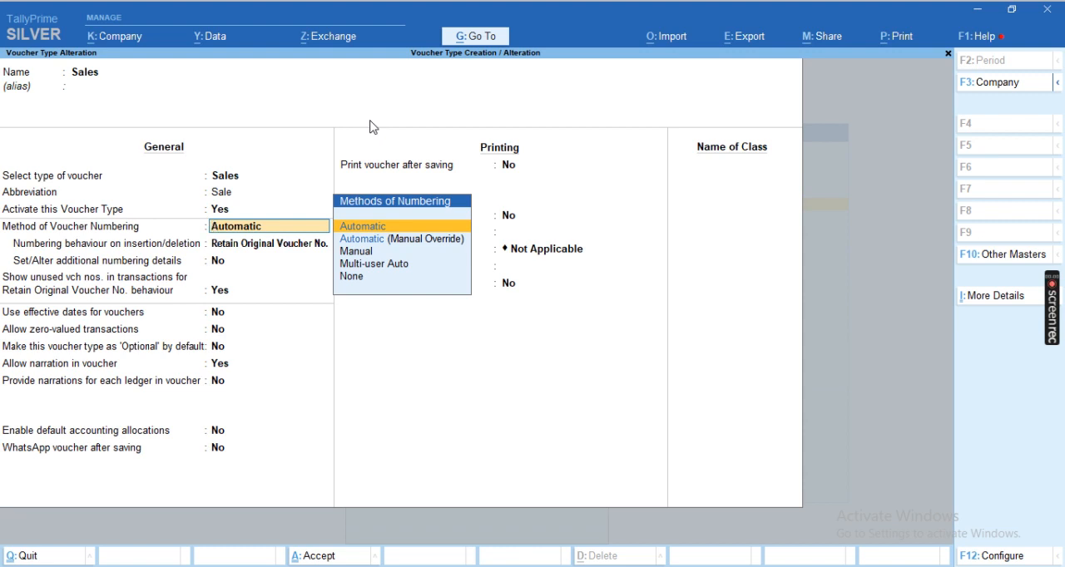
key("Down")
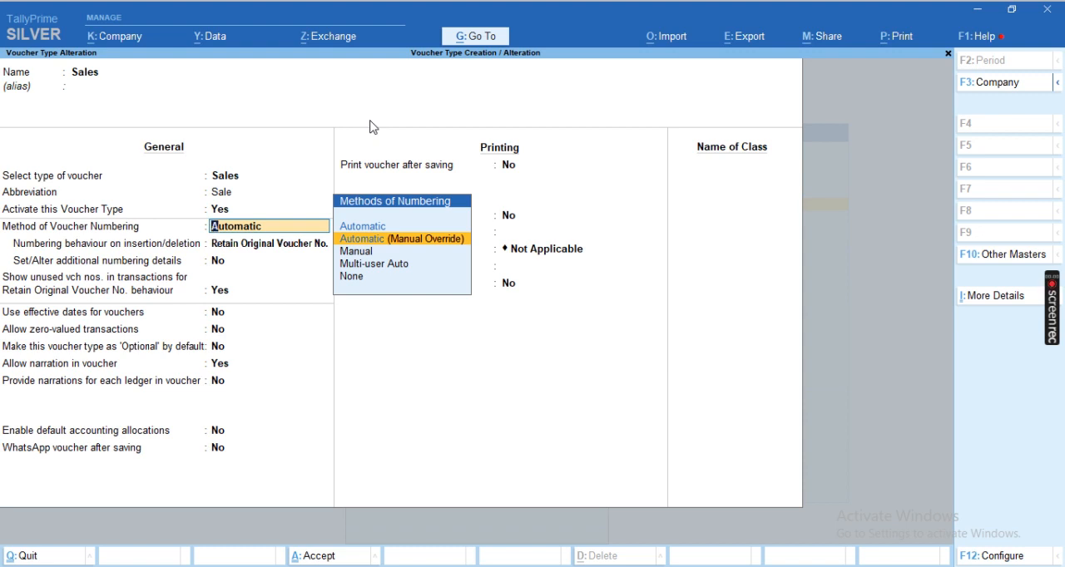
key("Down")
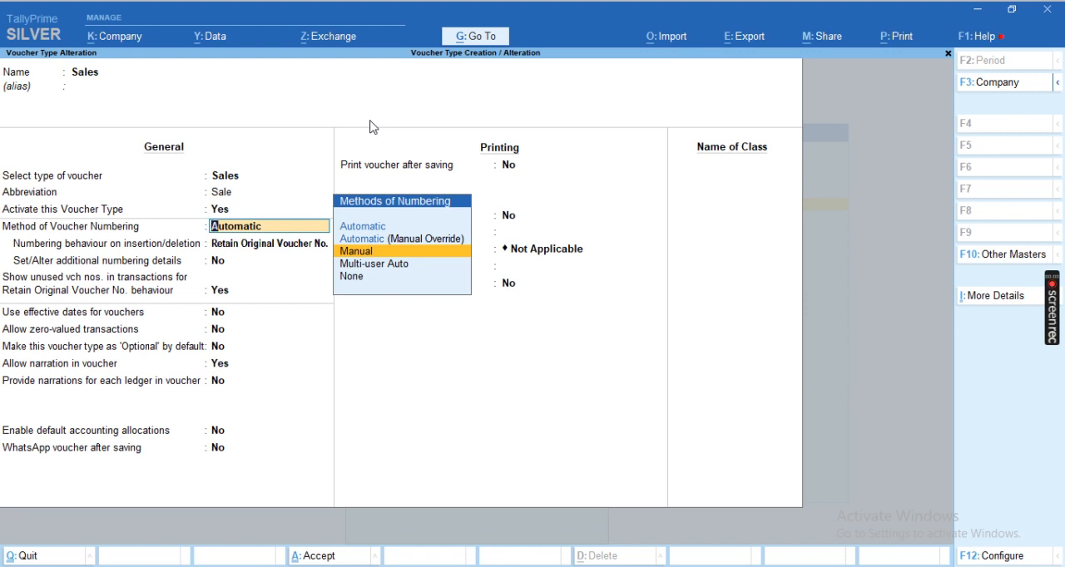
key("Down")
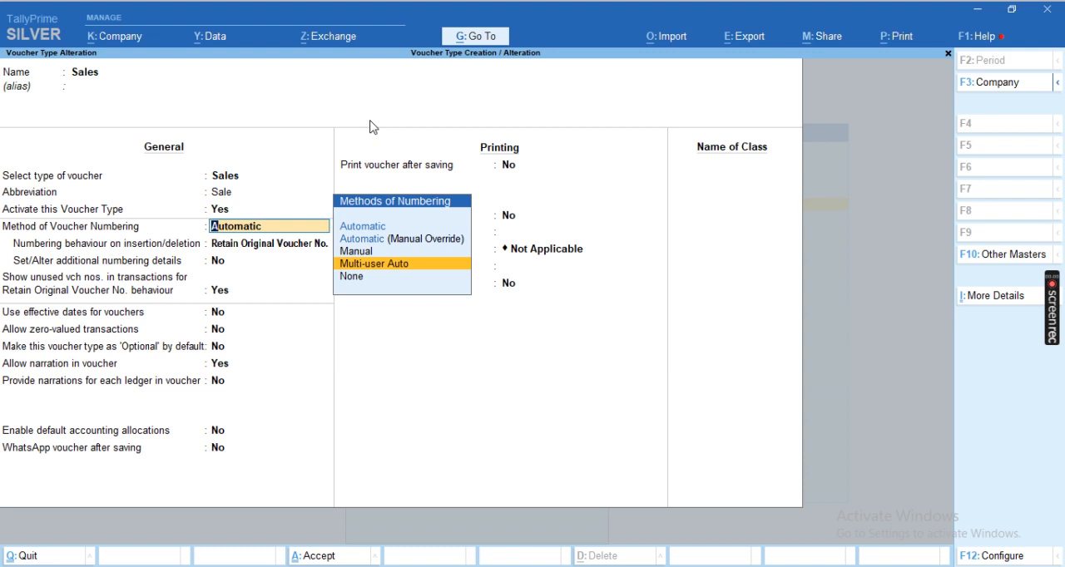
key("Down")
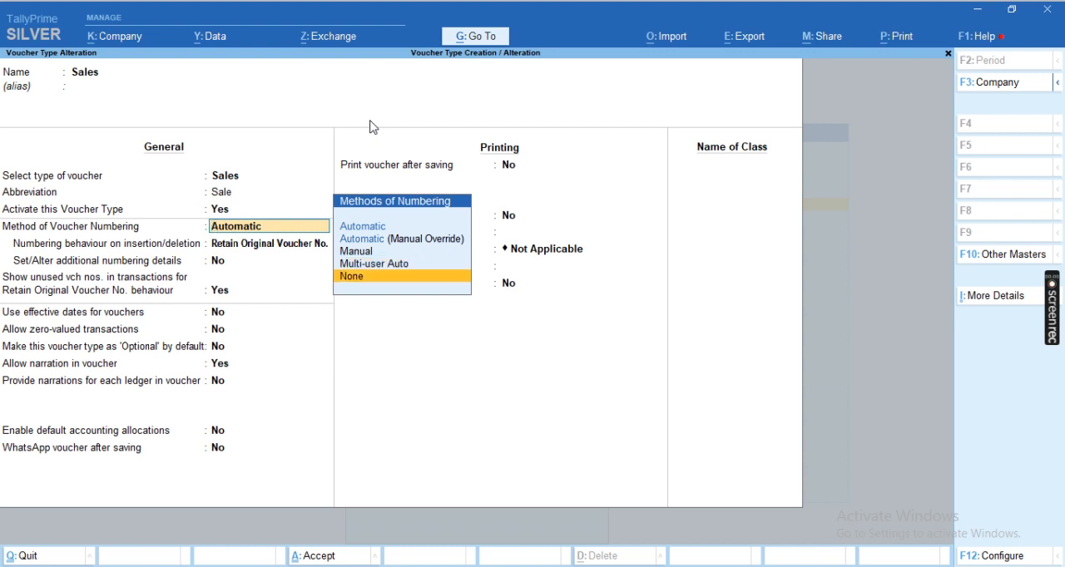
key("Up")
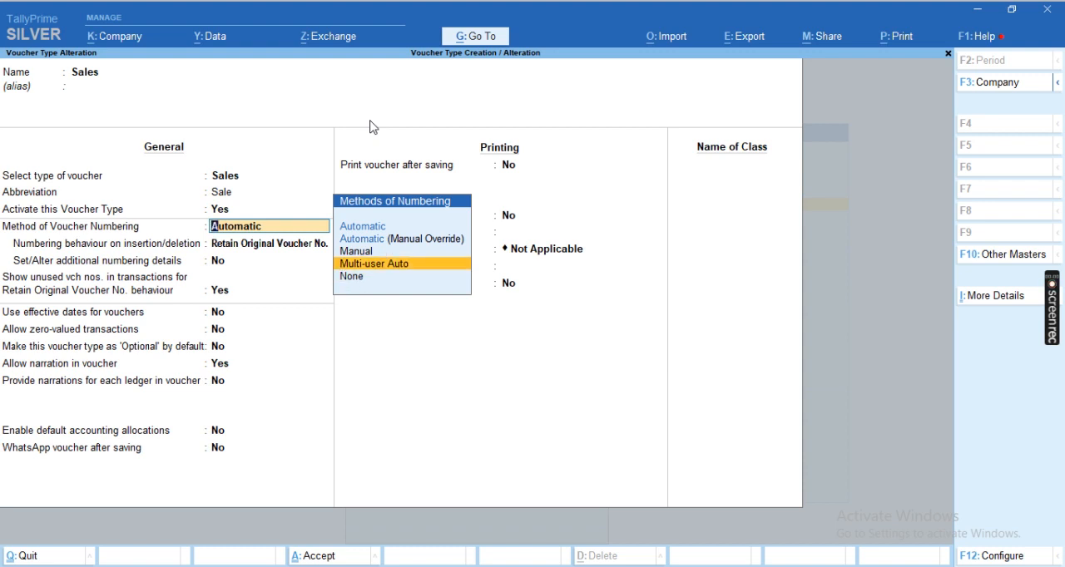
key("Up")
key("Up")
key("Up")
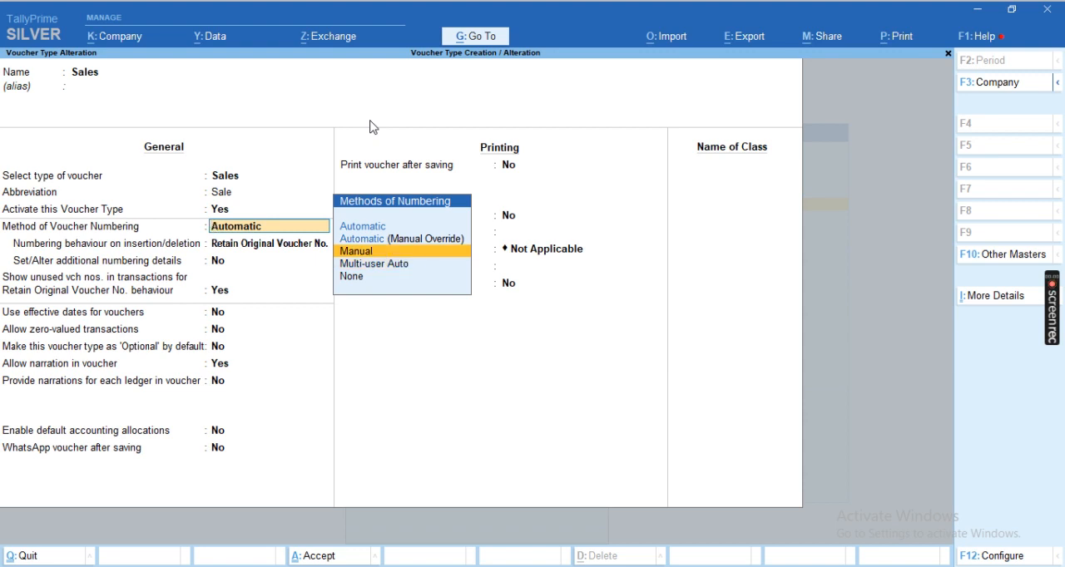
Keep Automatic numbering with Retain Original Voucher No., and enable setting additional numbering details
key("Return")
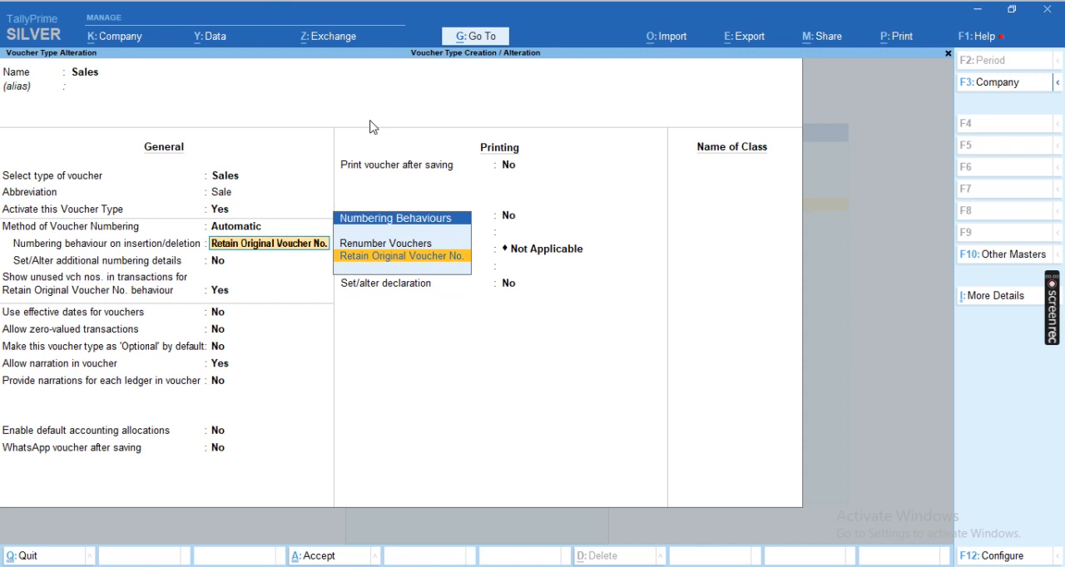
key("Return")
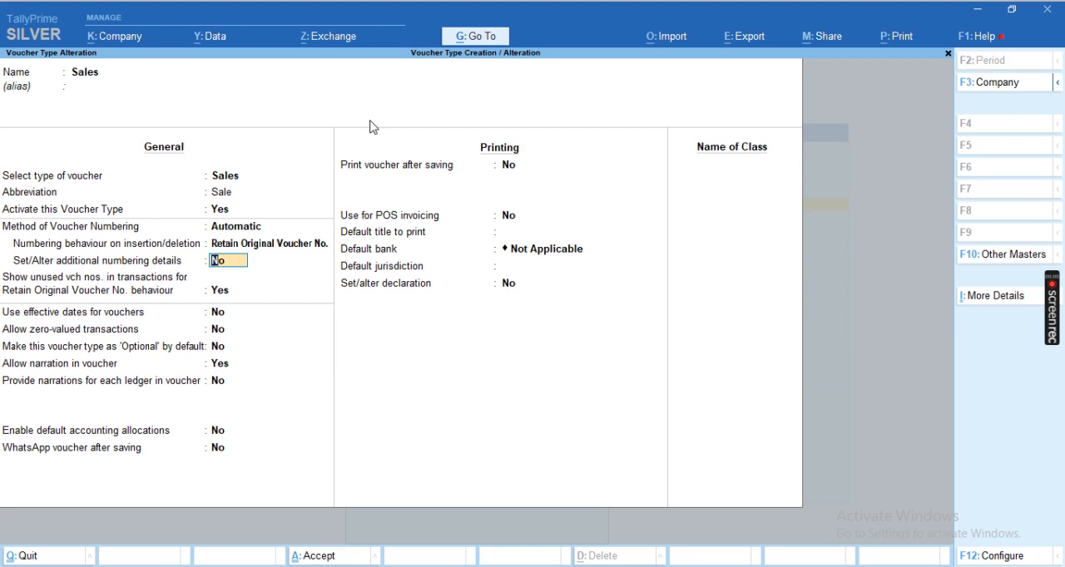
type("Y")
key("Return")
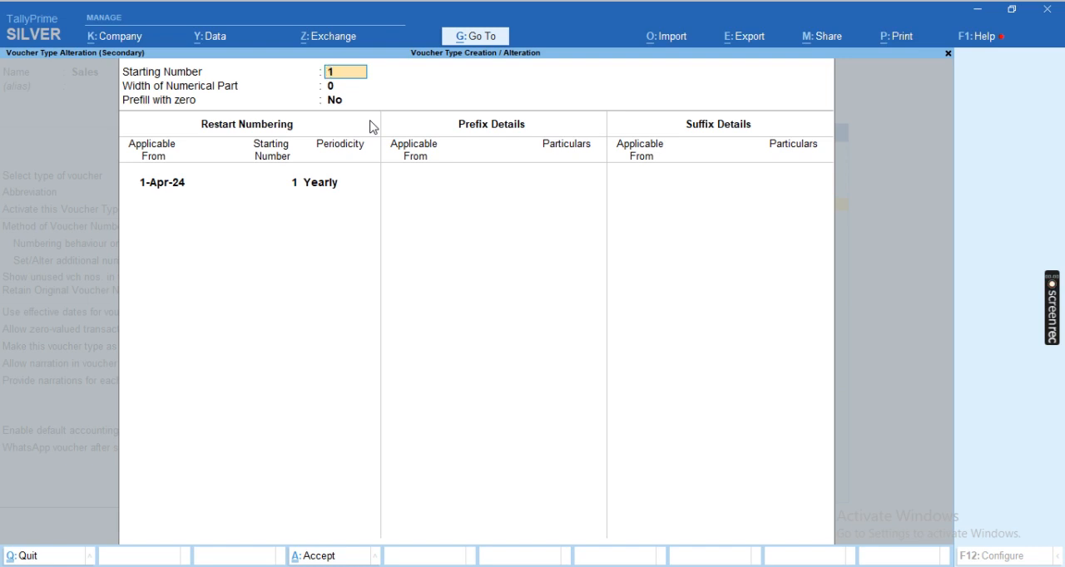
Set the starting number to 1, the width of the numerical part to 0, and prefill with zero to No
type("101")
key("BackSpace")
key("BackSpace")
key("Return")
key("Return")
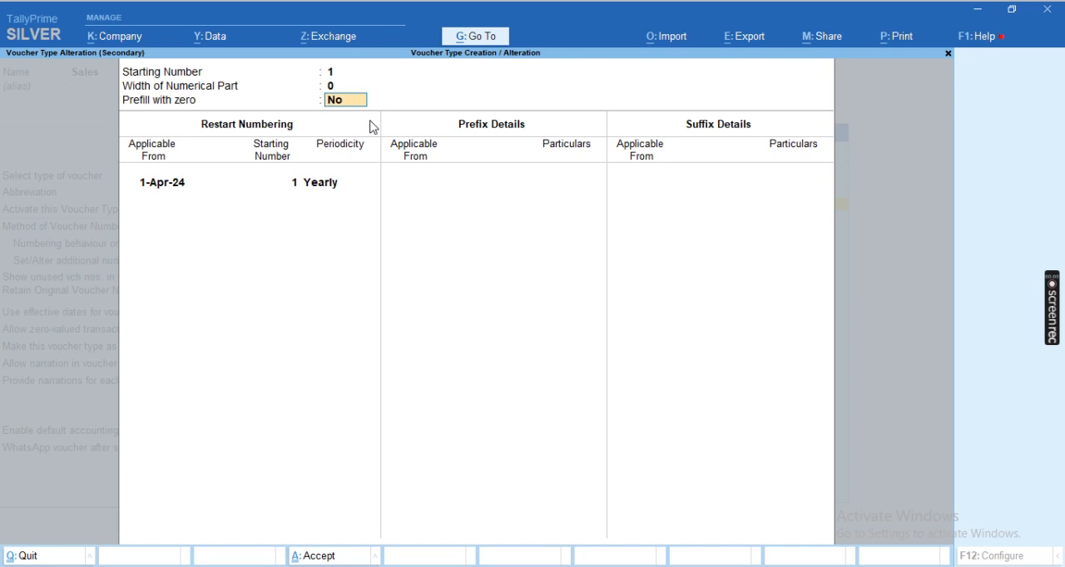
key("Return")
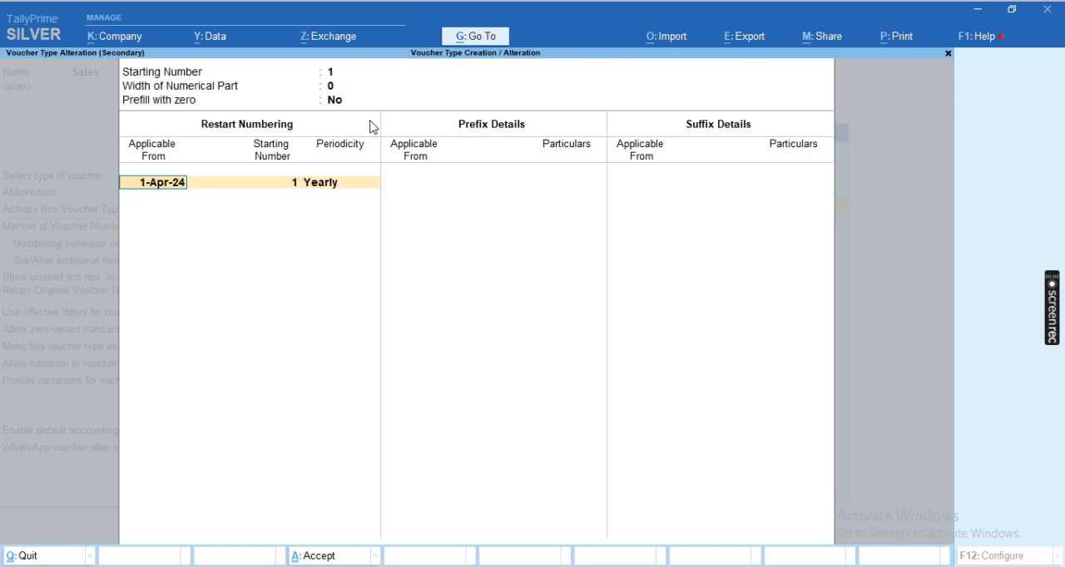
Set voucher numbering to restart from 1-Apr-24 at number 1 with Yearly periodicity
key("Return")
key("Return")
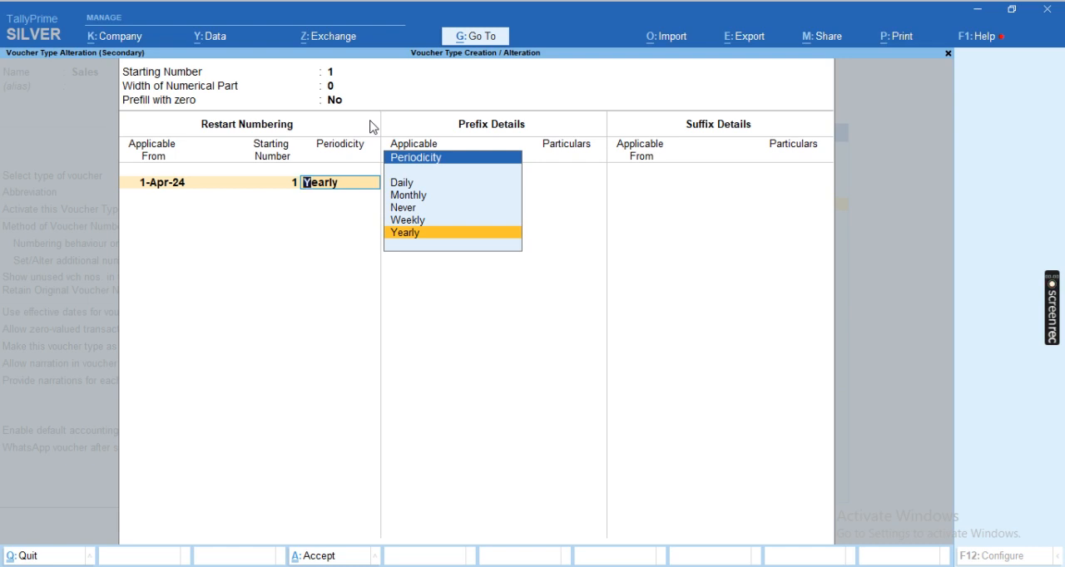
key("Up")
key("Up")
key("Up")
key("Down")
key("Down")
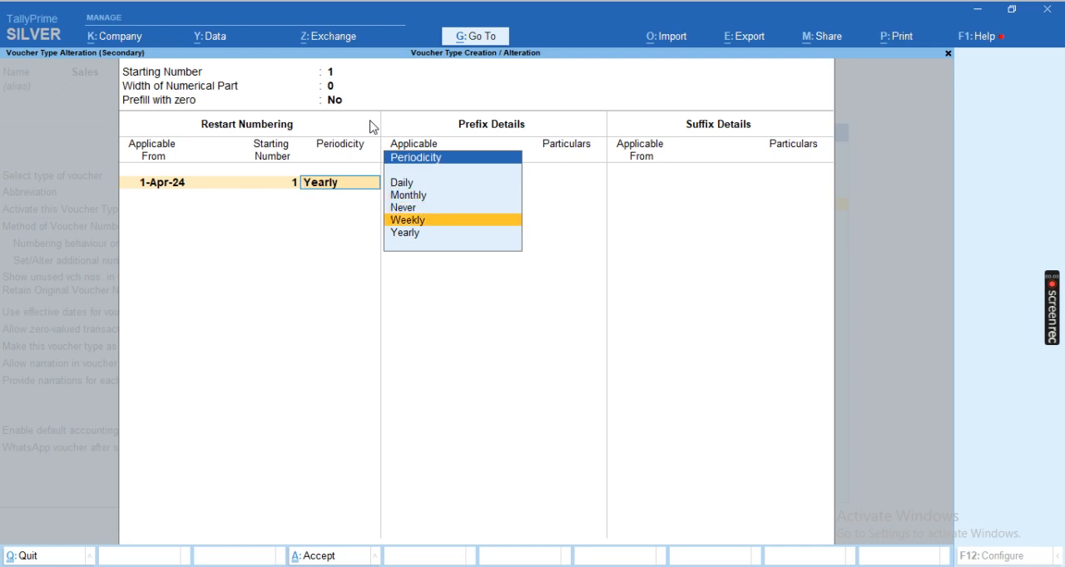
key("Down")
key("Up")
key("Up")
key("Up")
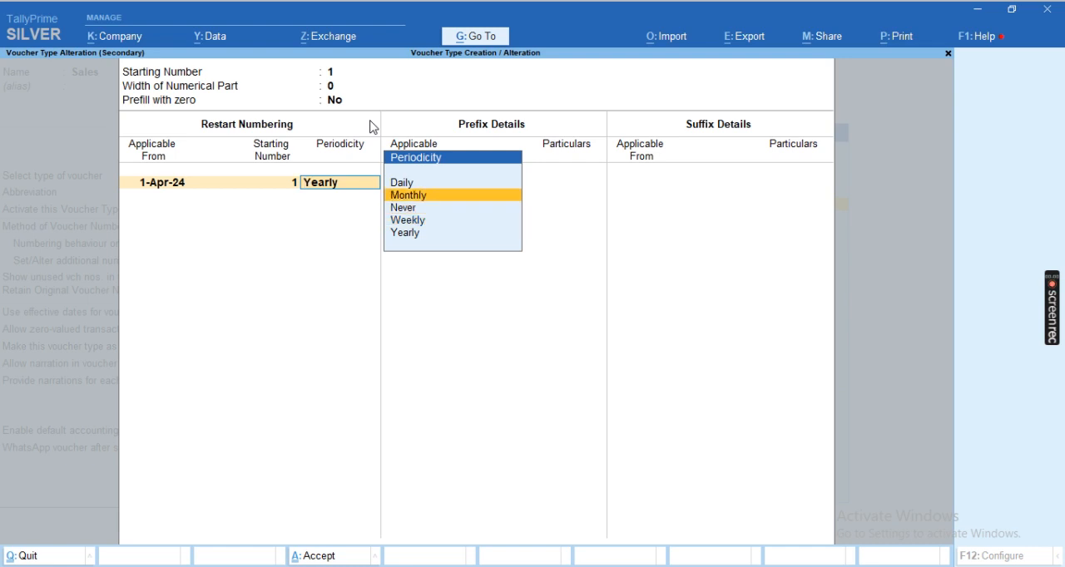
key("Down")
key("Down")
key("Down")
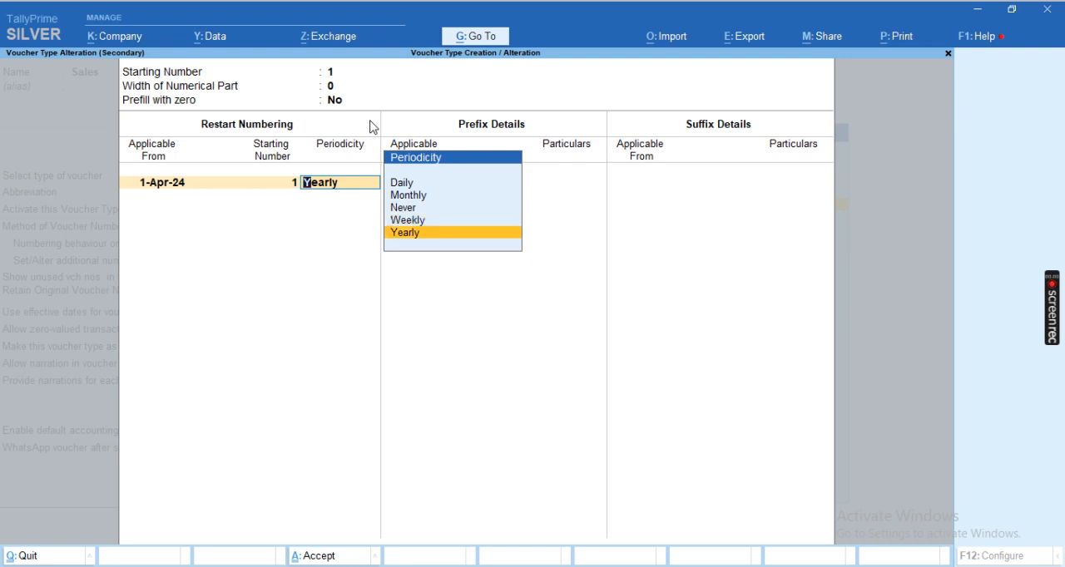
key("Return")
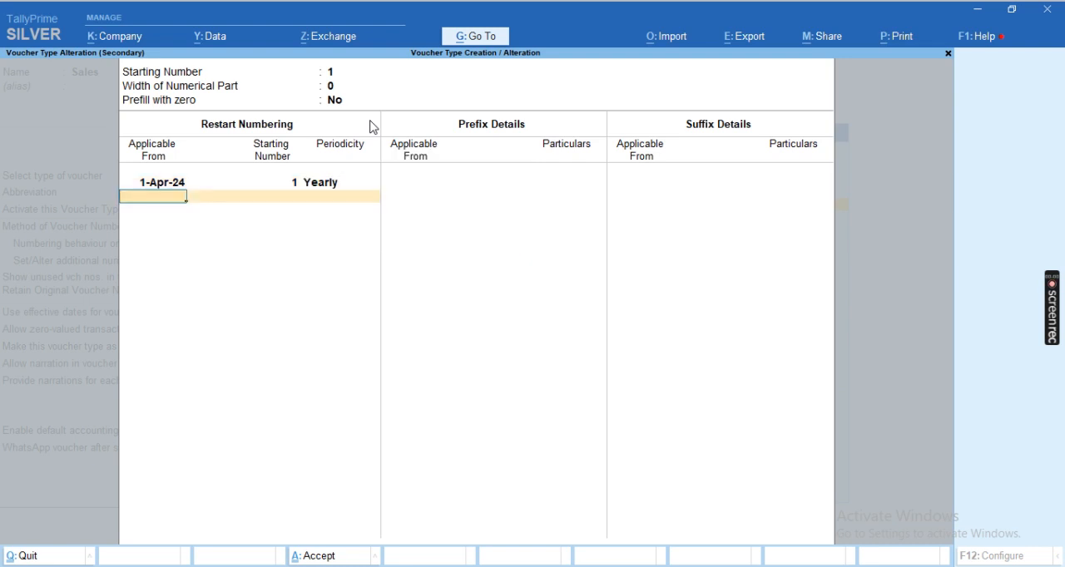
key("Return")
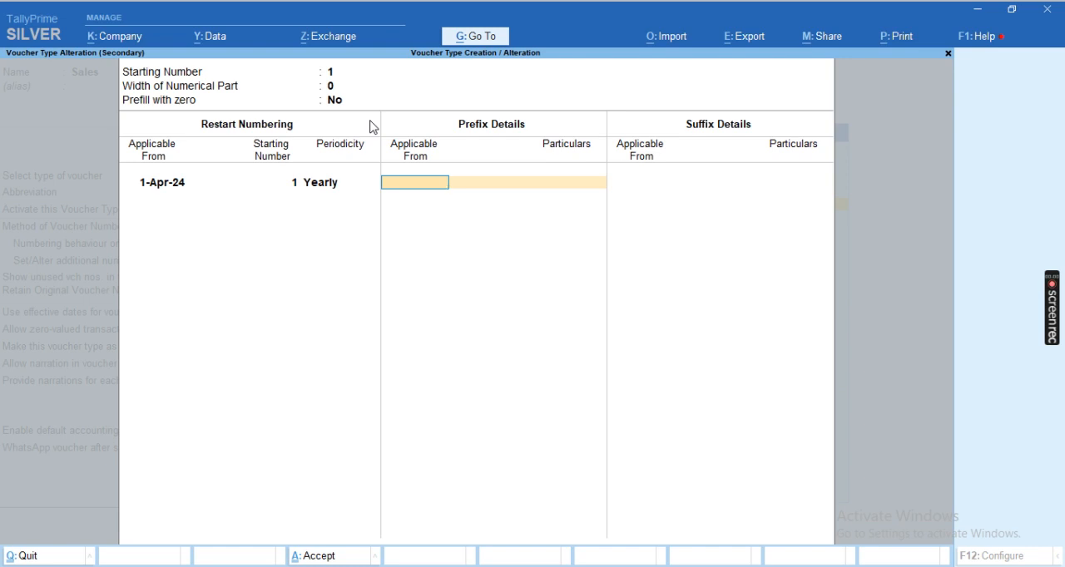
Add the voucher number prefix RS/ applicable from 1-Apr-24
type("A23")
key("BackSpace")
type("4")
key("Return")
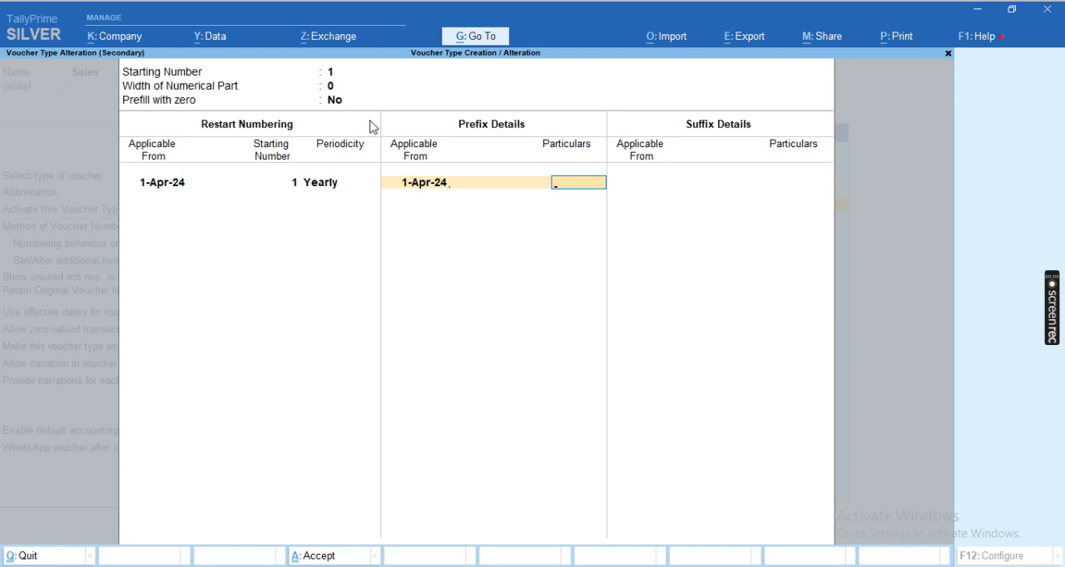
type("RS")
key("Return")
key("Return")
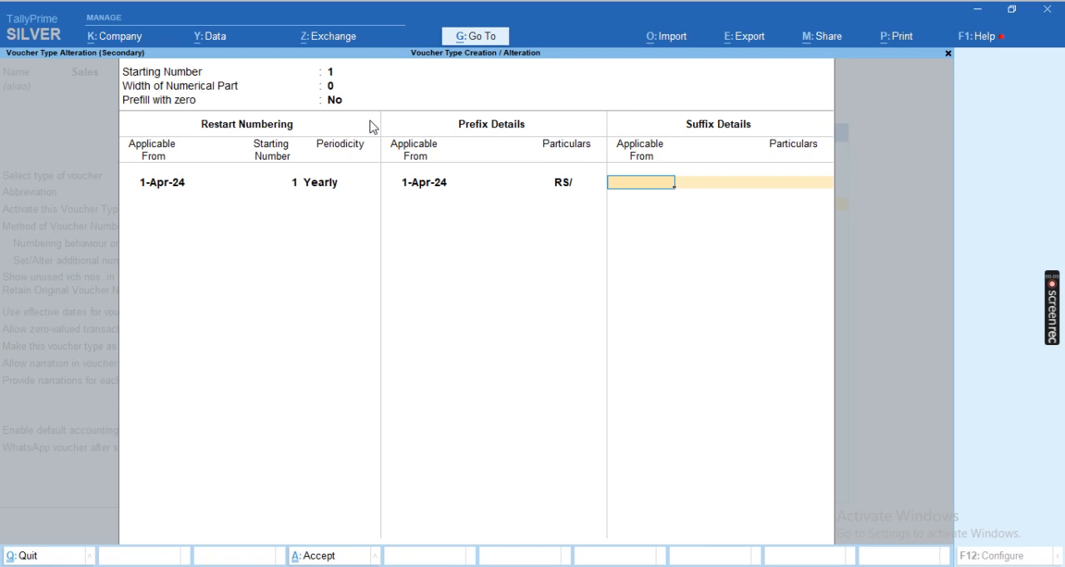
Add the voucher number suffix /24-25 applicable from 1-Apr-24
type("Apr-")
type("24")
key("Return")
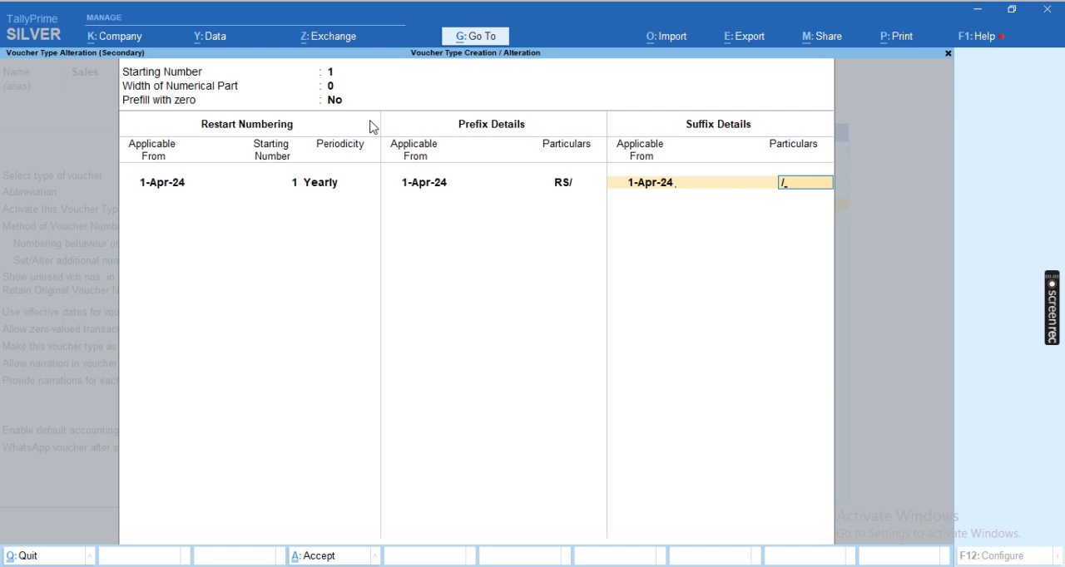
type("/24-25")
key("Return")
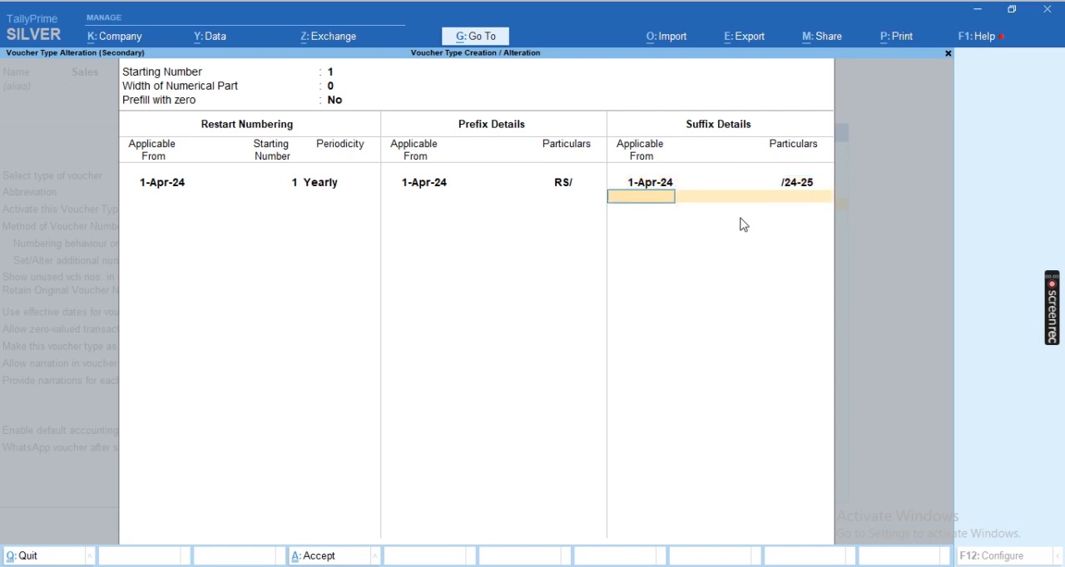
Accept the numbering details and save the Sales voucher type, updating the numbers of existing vouchers
key("Return")
key("Return")
key("Return")
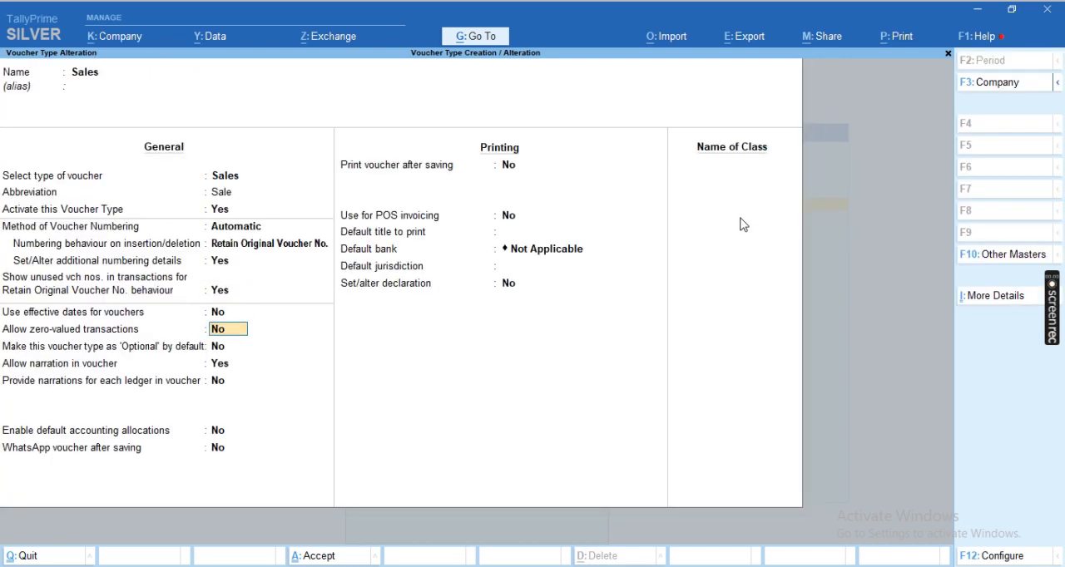
key("ctrl+a")
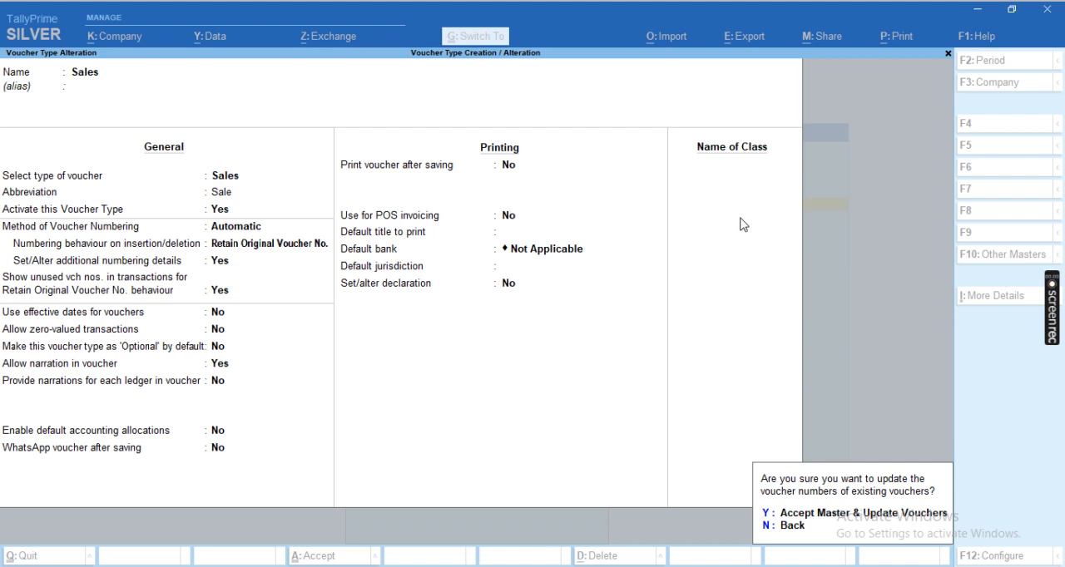
key("y")
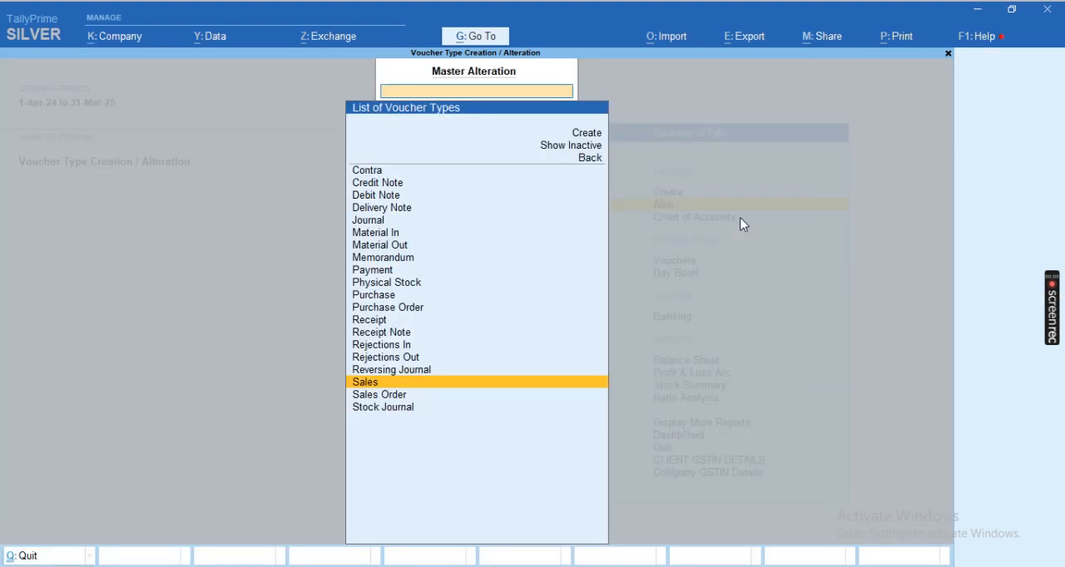
key("Escape")
key("Up")
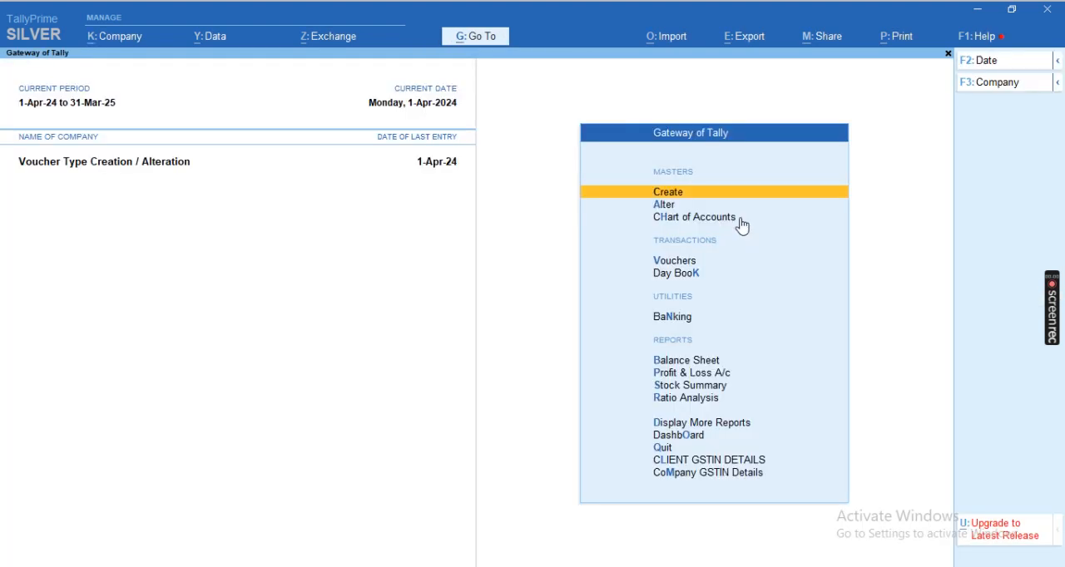
Open the existing sales voucher from the Sales Register to check its voucher number, and return to the Gateway of Tally
key("d")
key("a")
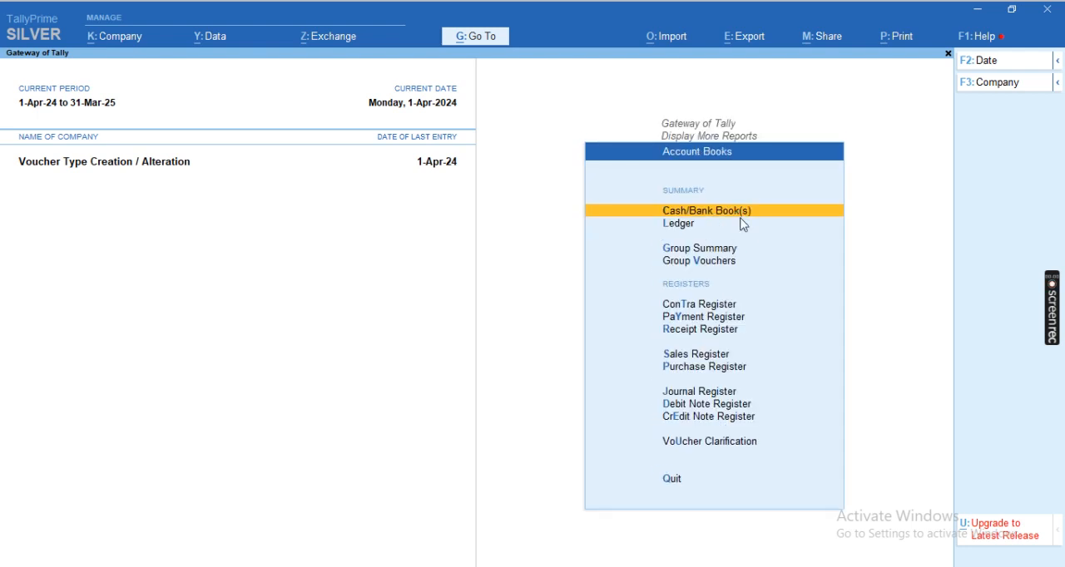
key("s")
key("Return")
key("Return")
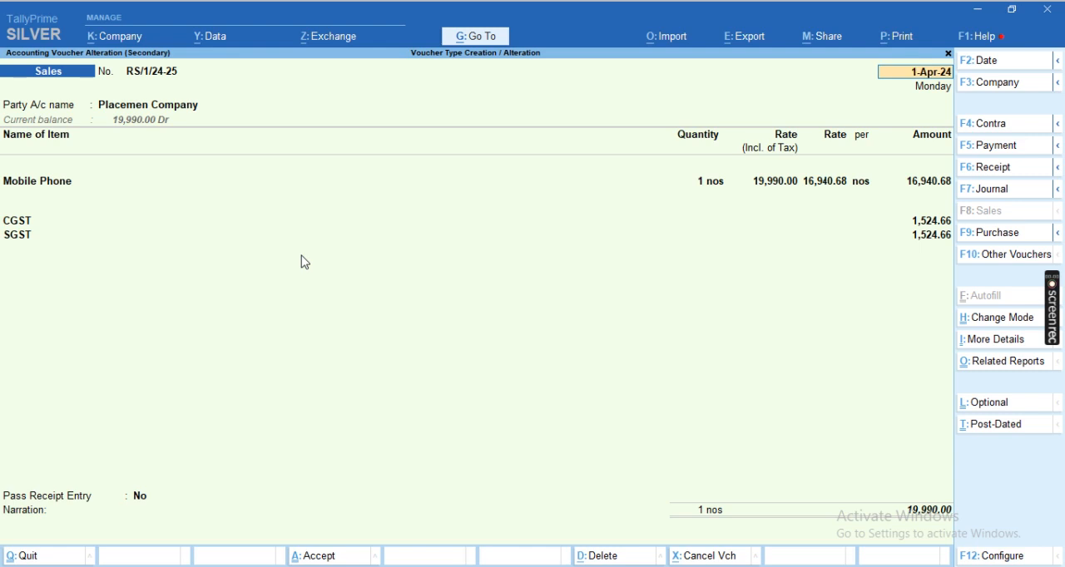
key("Escape")
key("Escape")
key("Return")
key("Escape")
key("Escape")
key("Escape")
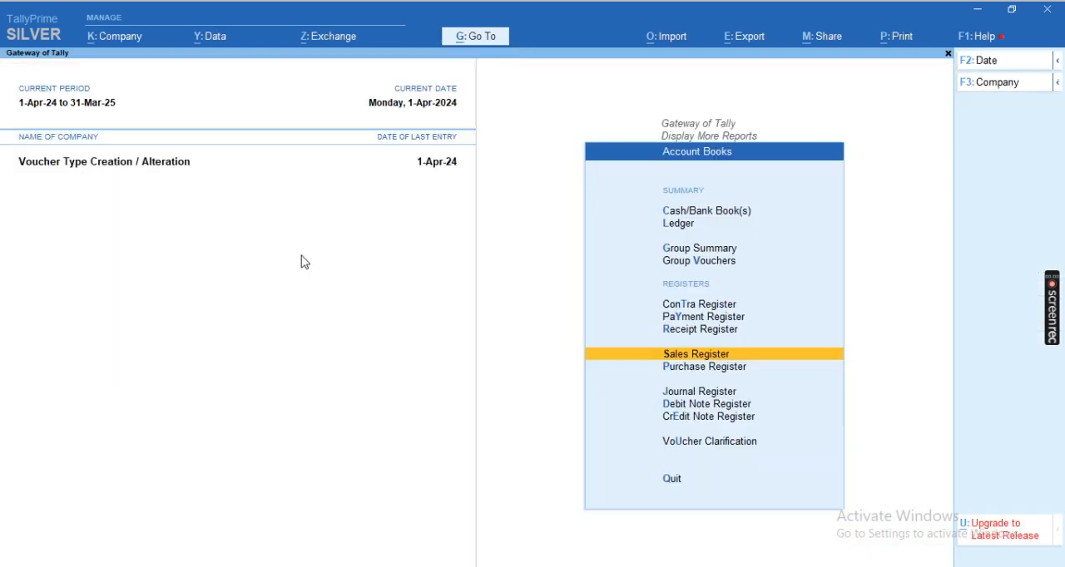
key("Escape")
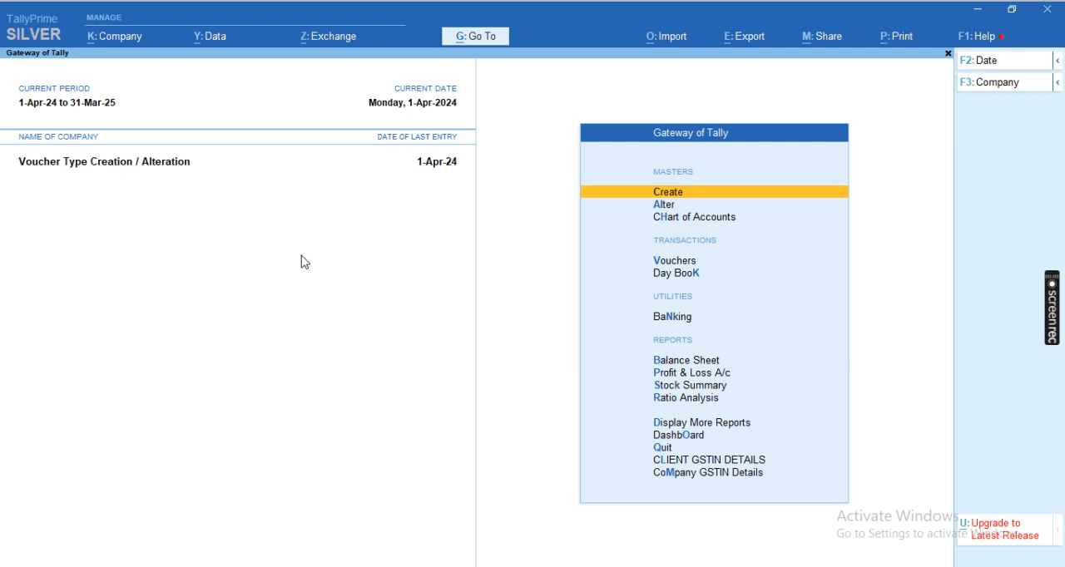
Start creating a new voucher type master
key("Return")
key("Down")
key("Down")
key("Down")
key("Down")
key("Return")
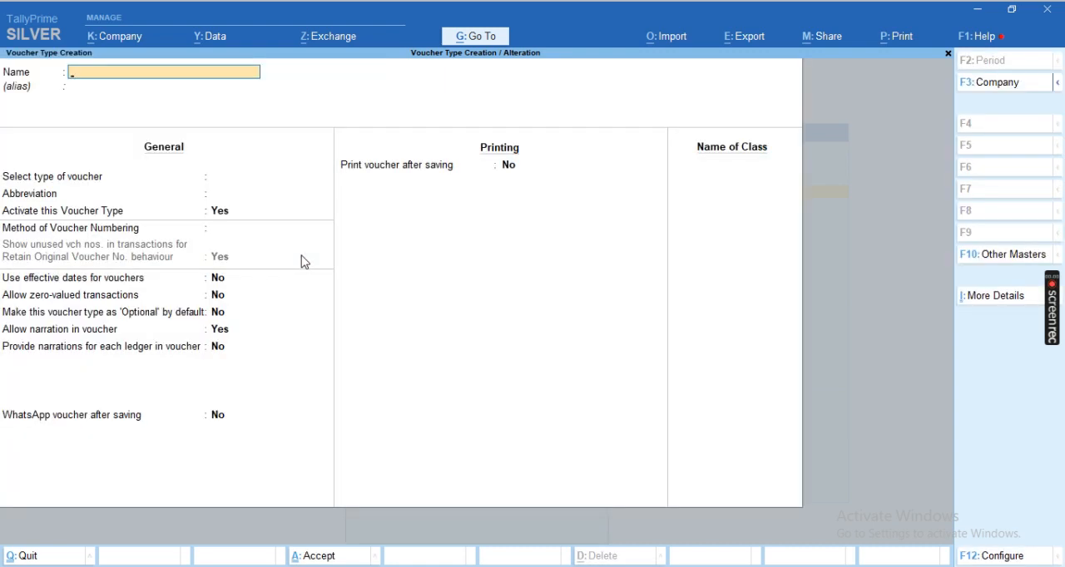
Name the new voucher type NEW PURCHASE and leave its alias blank
type("PURCHASE")
key("Return")
type("NEW")
key("Return")
key("Return")
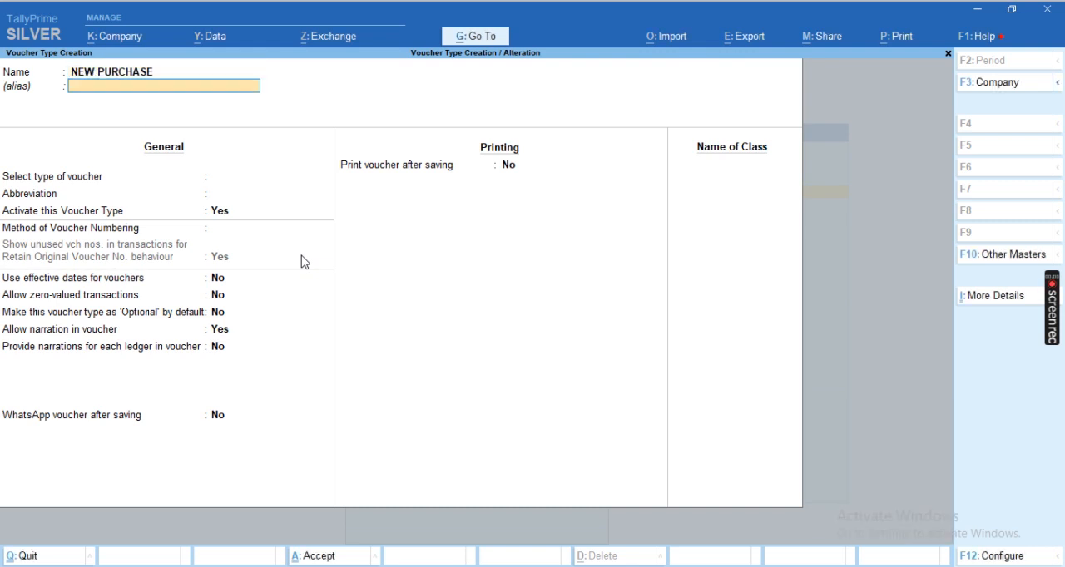
Base the voucher type on Purchase, keeping the abbreviation Purc and the type activated
type("PUR")
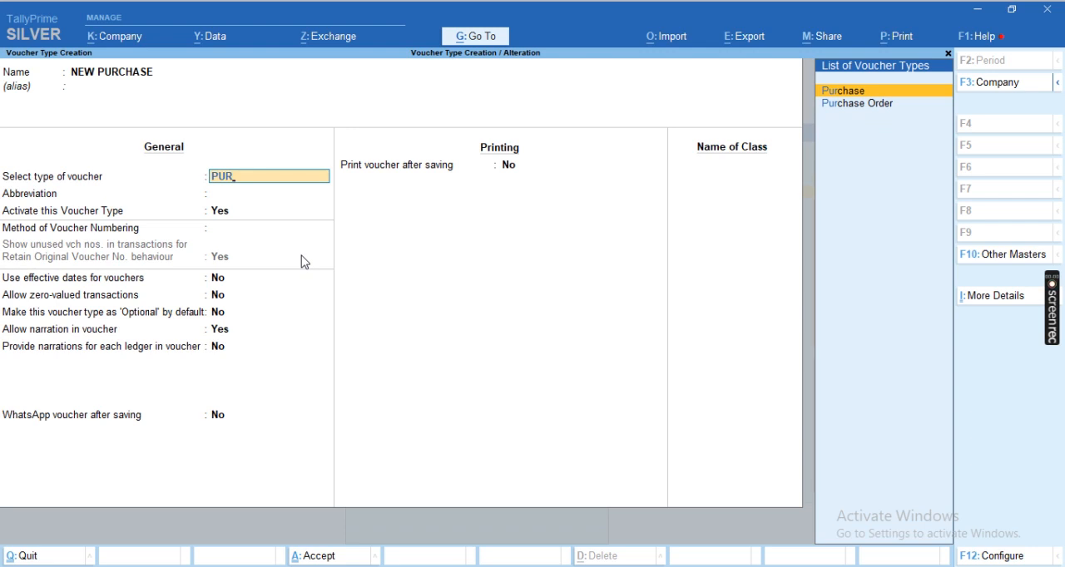
key("Return")
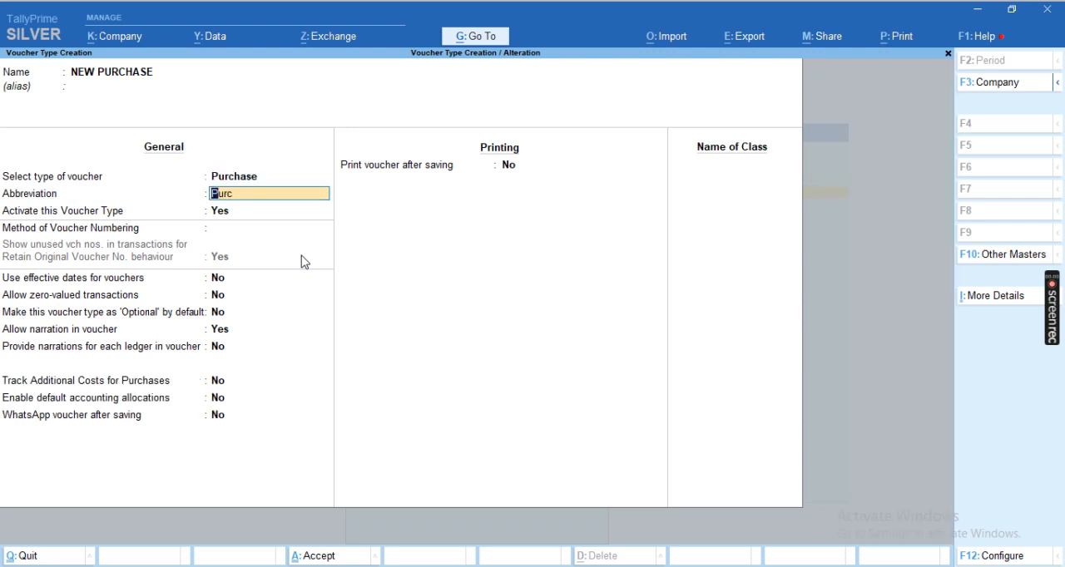
key("Return")
Choose Automatic numbering with Retain Original Voucher No., and enable setting additional numbering details for NEW PURCHASE
key("Return")
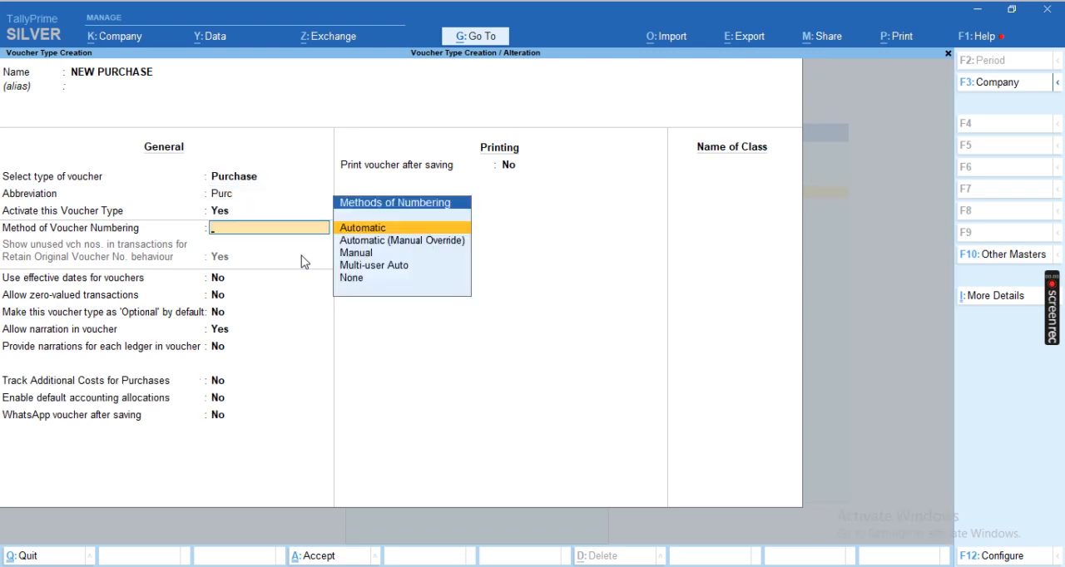
key("Return")
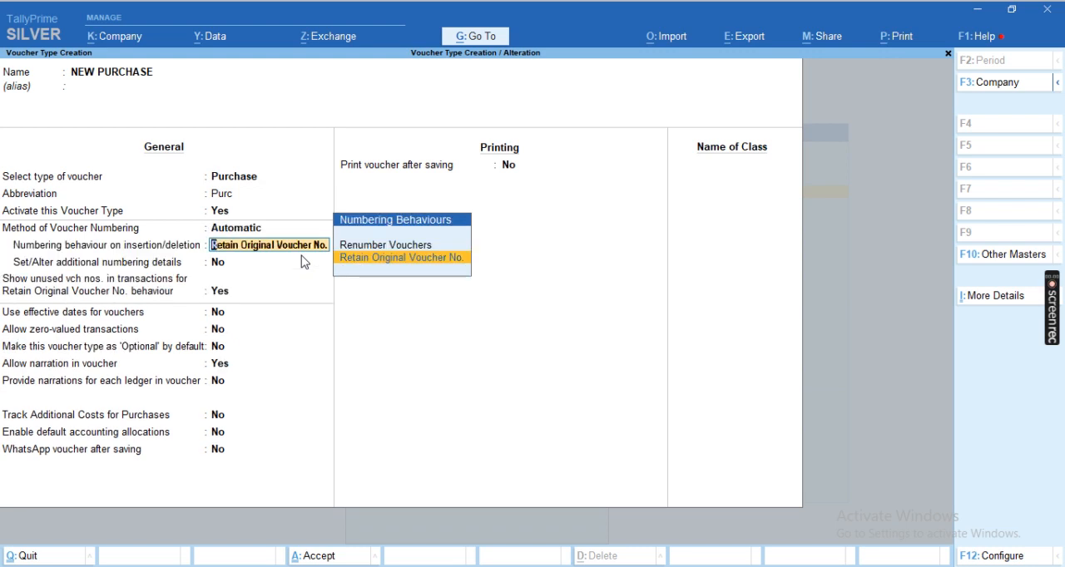
key("Return")
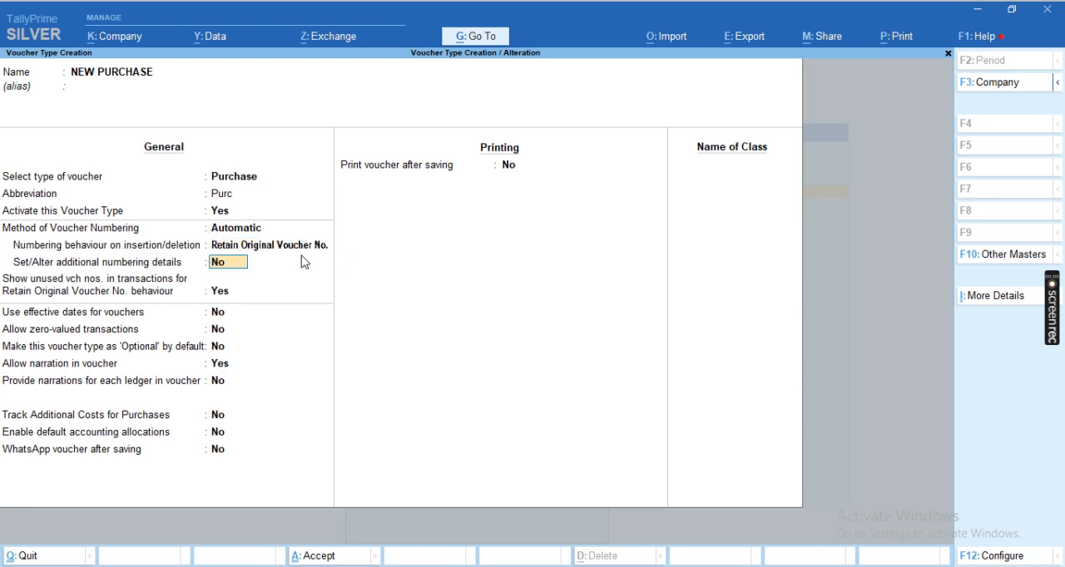
type("Y")
key("Return")
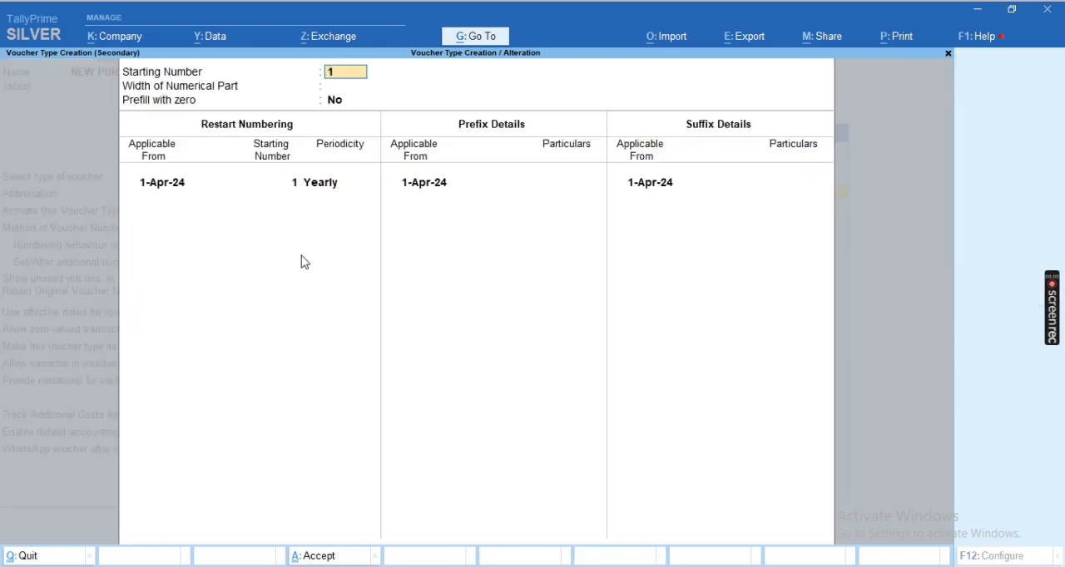
Keep starting number 1, set the numerical part's width to 3 and prefill with zero to Yes, keeping the yearly restart
key("Return")
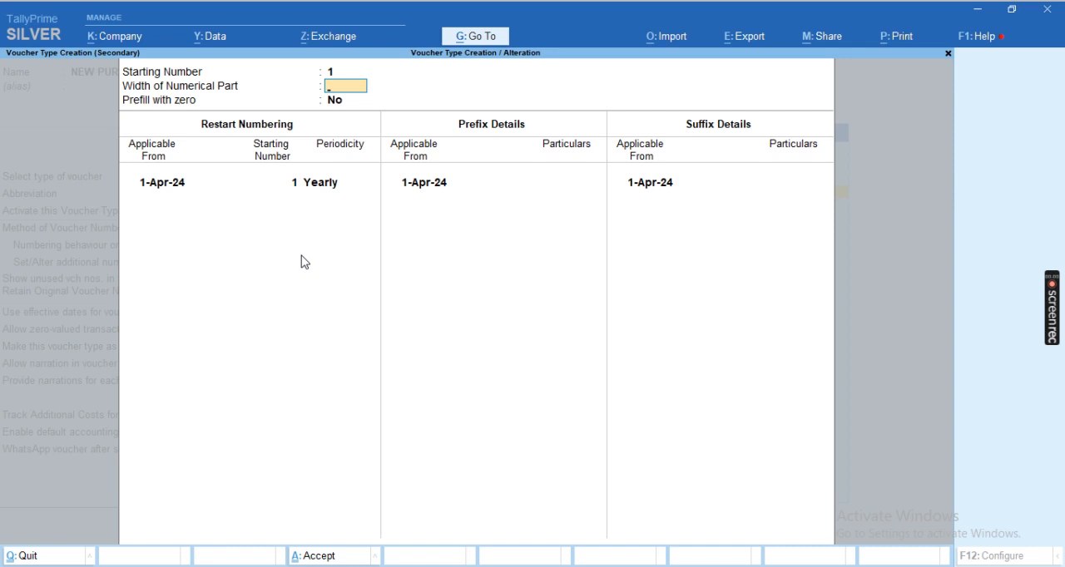
type("3")
key("Return")
type("Y")
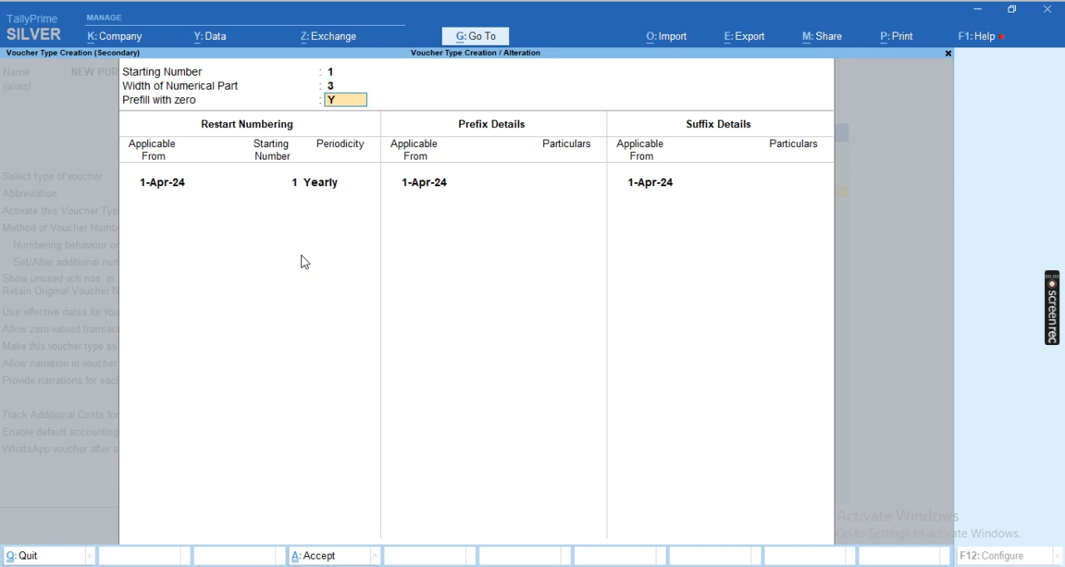
key("Return")
Add the prefix RS/ applicable from 1-Apr-24 to the NEW PURCHASE numbering
key("Return")
key("Return")
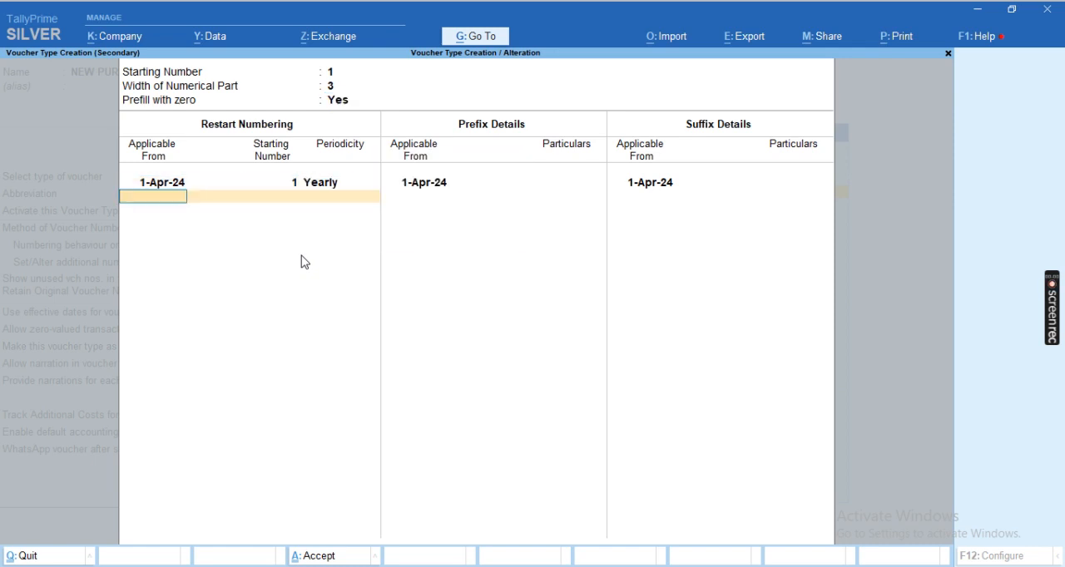
key("Return")
key("Return")
type("RS/")
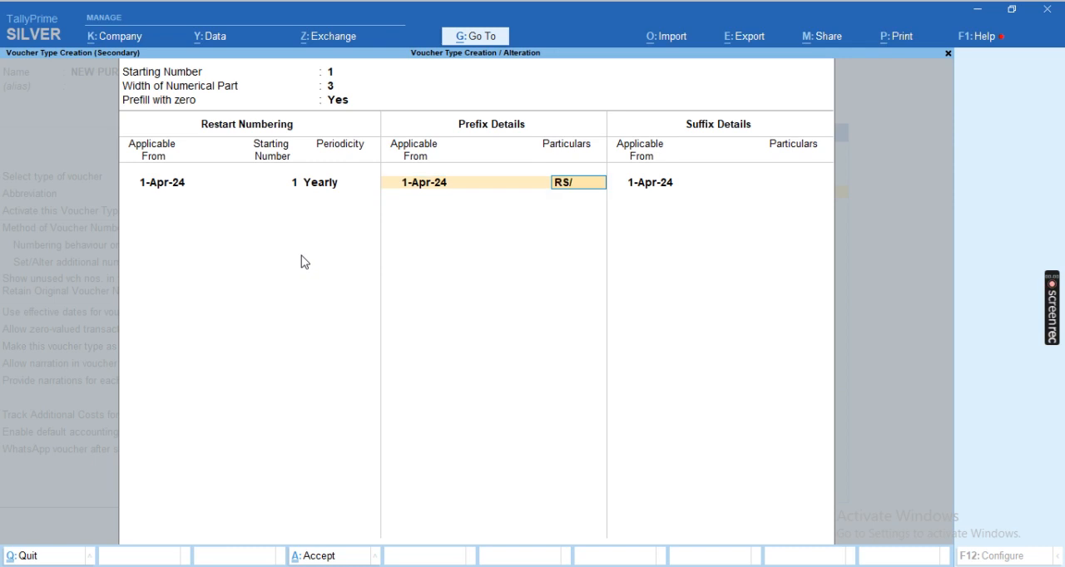
key("Return")
key("Return")
key("Return")
Add the suffix /24-25 applicable from 1-Apr-24 to the NEW PURCHASE numbering and accept the numbering details
type("/2")
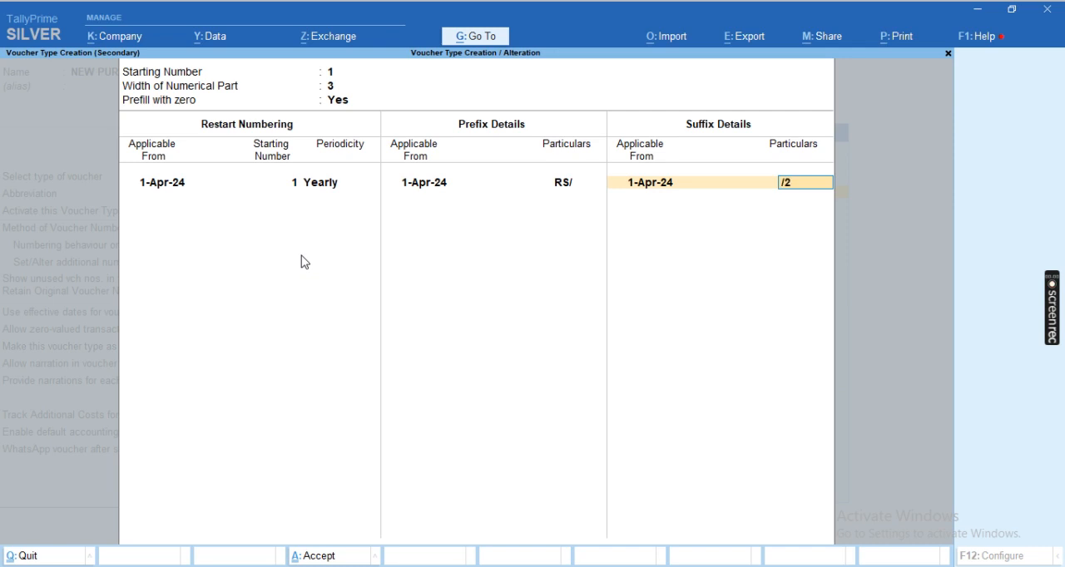
type("4-25")
key("Return")
Save the NEW PURCHASE voucher type and return to the Gateway of Tally
key("Return")
key("Return")
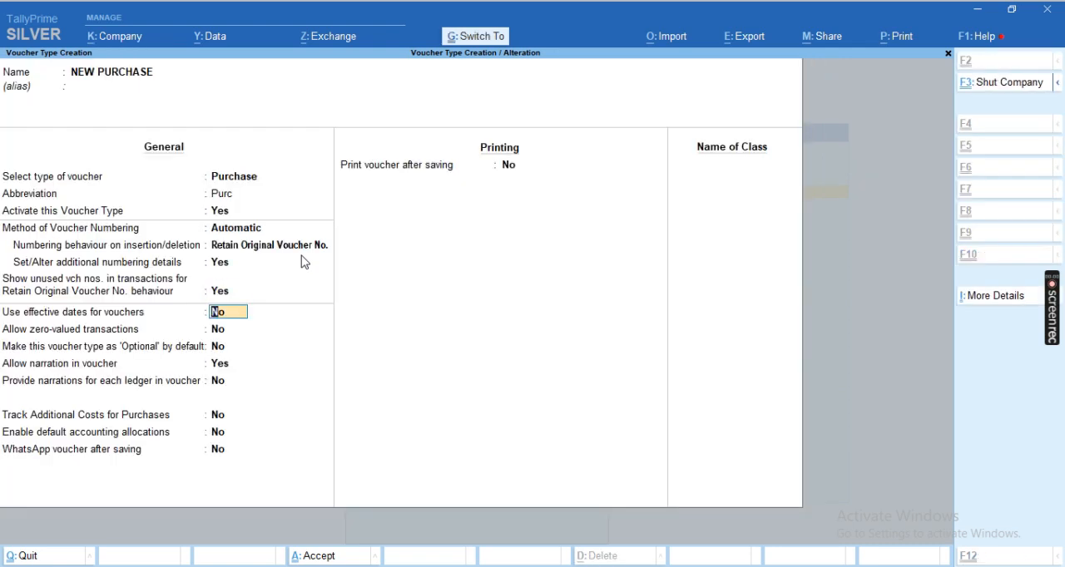
key("ctrl+a")
key("Escape")
key("Return")
key("Escape")
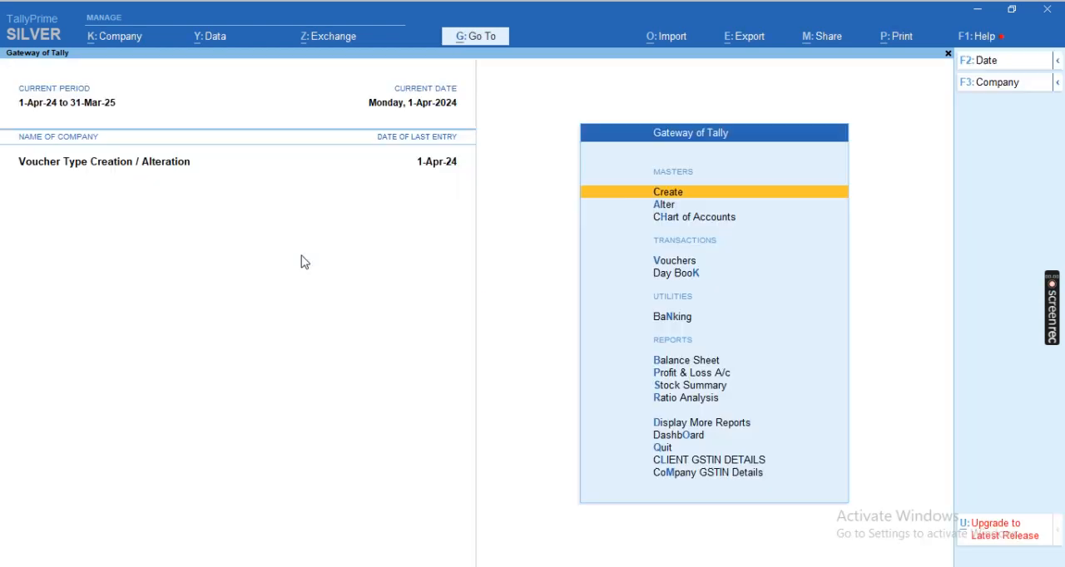
Start a purchase entry using the NEW PURCHASE voucher type, keeping the date 1-Apr-24
key("v")
key("F9")
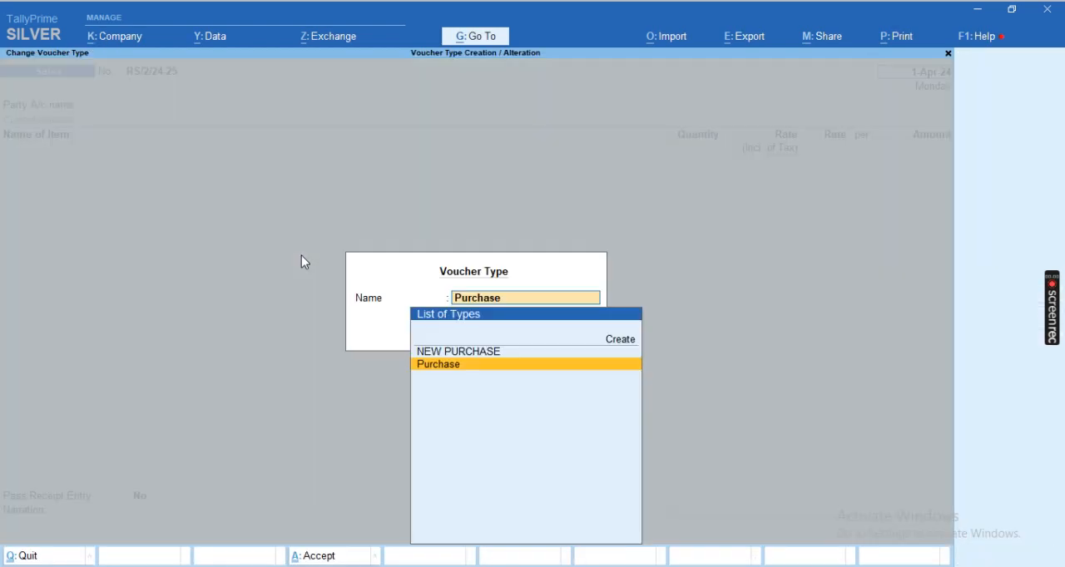
key("Up")
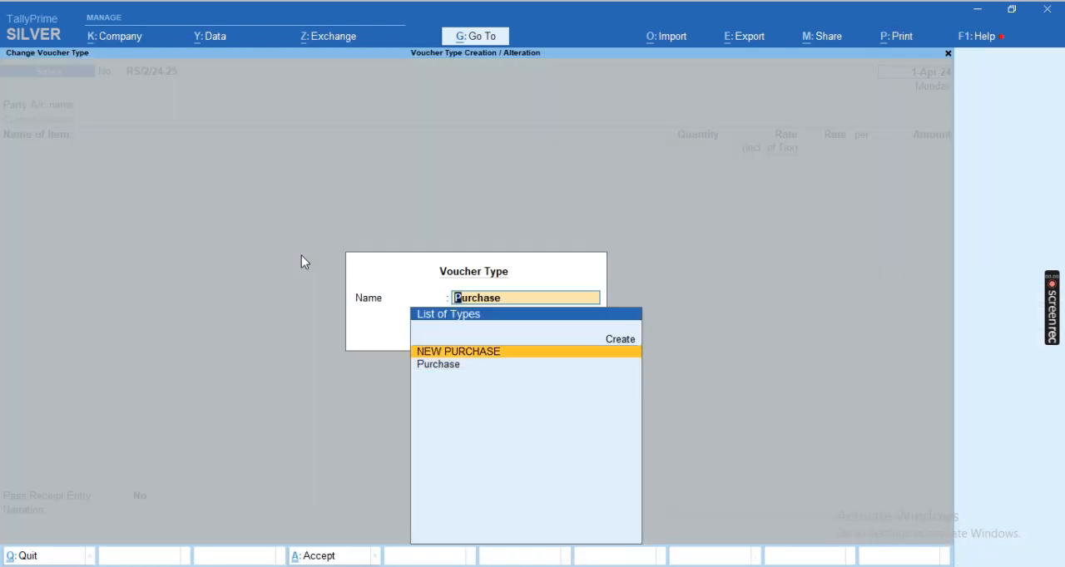
key("Return")
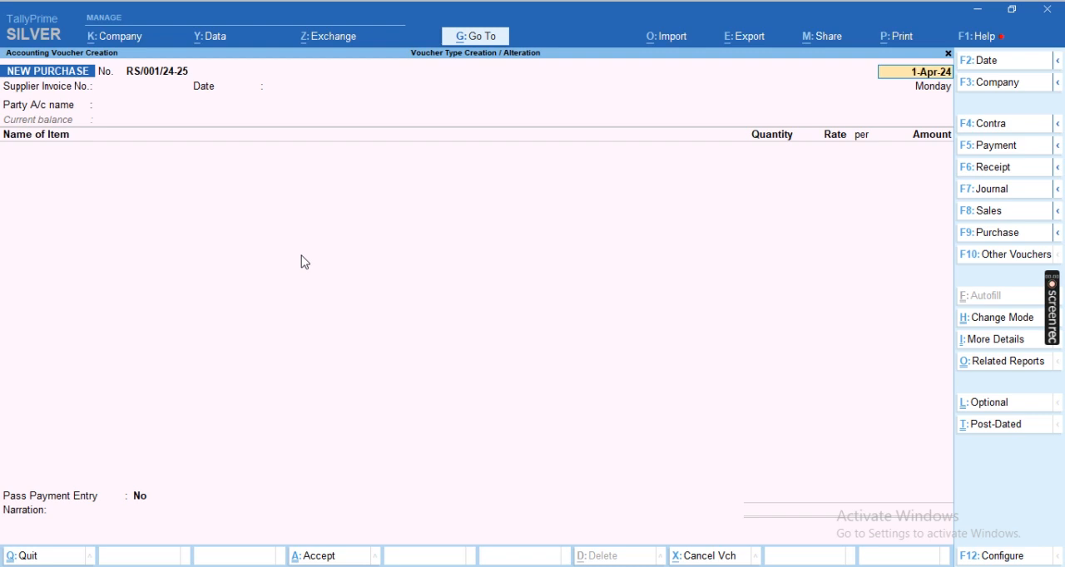
key("Return")
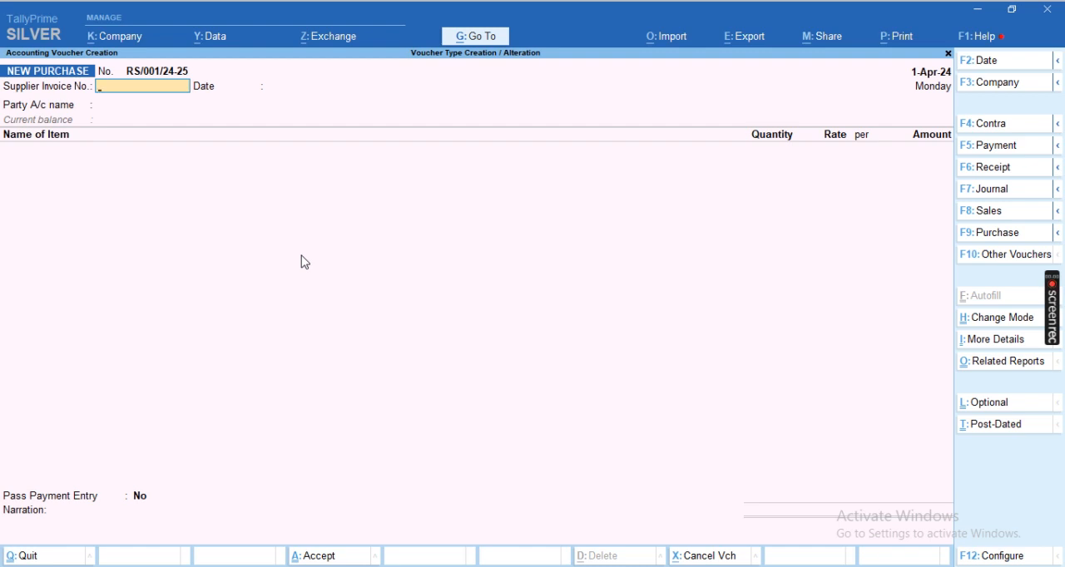
Alter the NEW PURCHASE voucher type from within the entry, setting its voucher numbering method to Manual, and save it
key("F9")
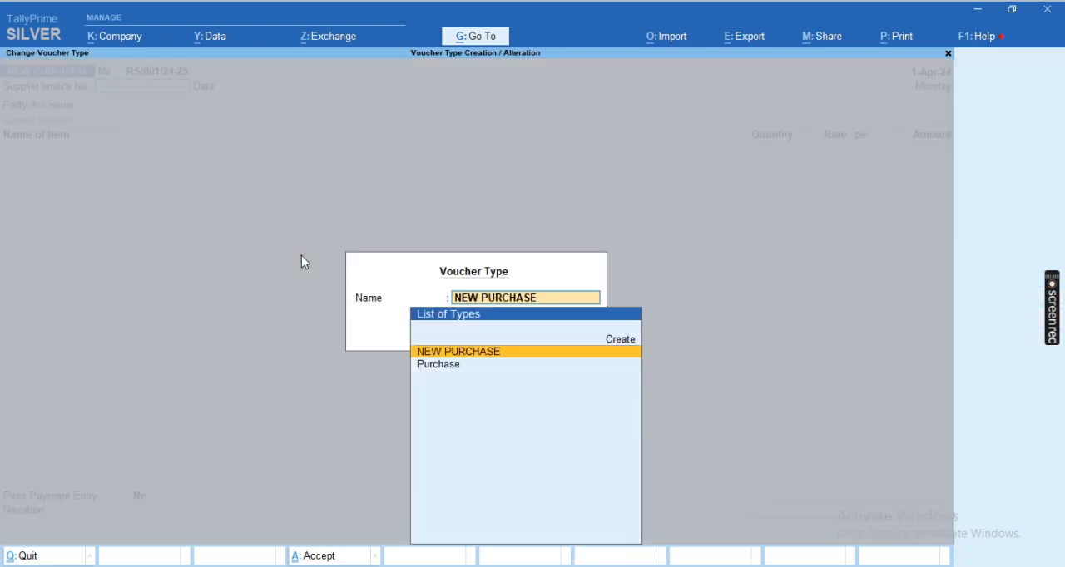
key("Return")
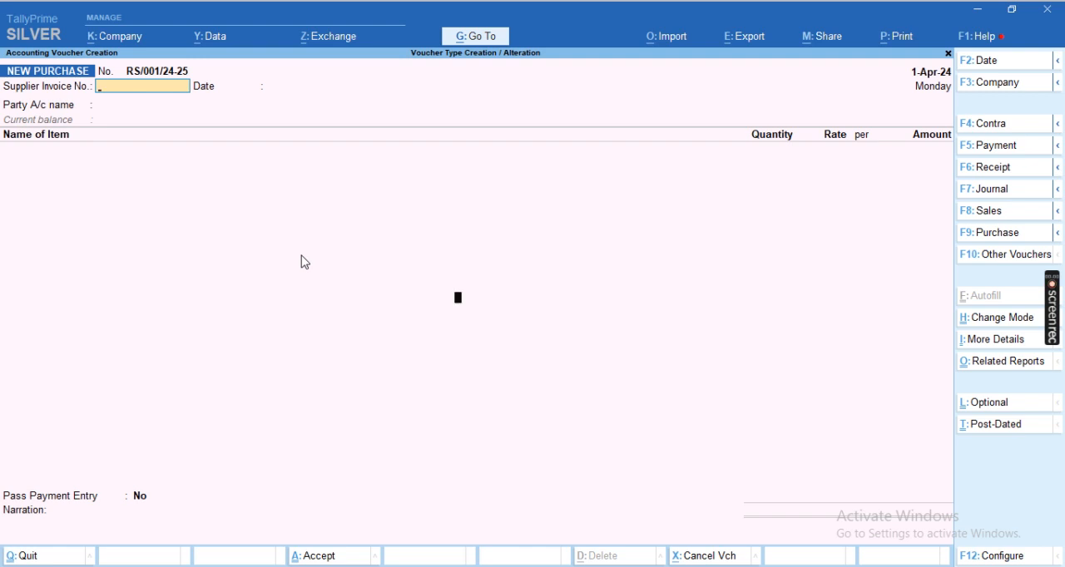
key("F9")
key("ctrl+Return")
key("Return")
key("Return")
key("Return")
key("Return")
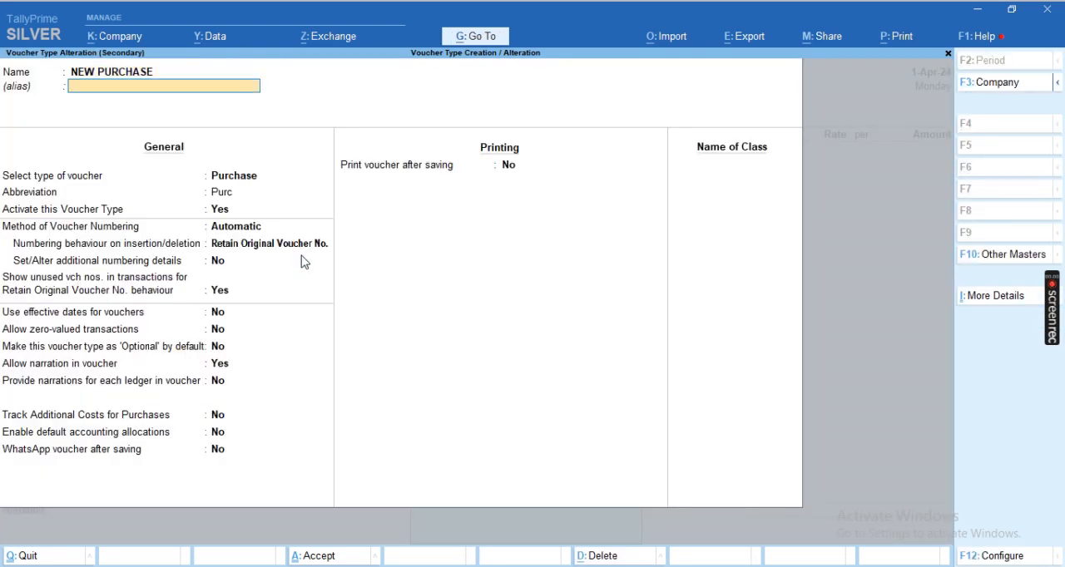
key("Down")
key("Down")
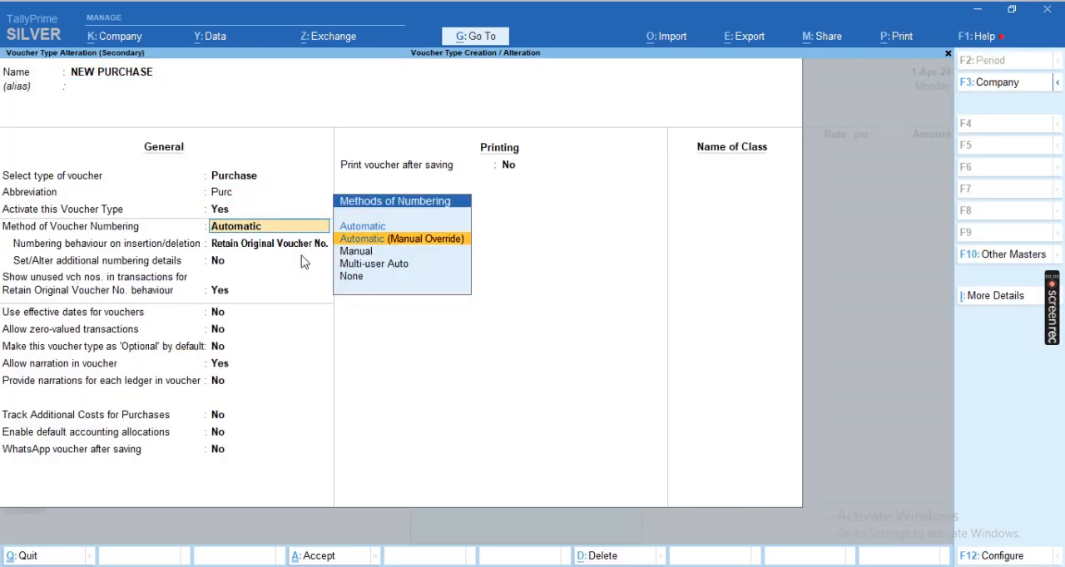
key("Return")
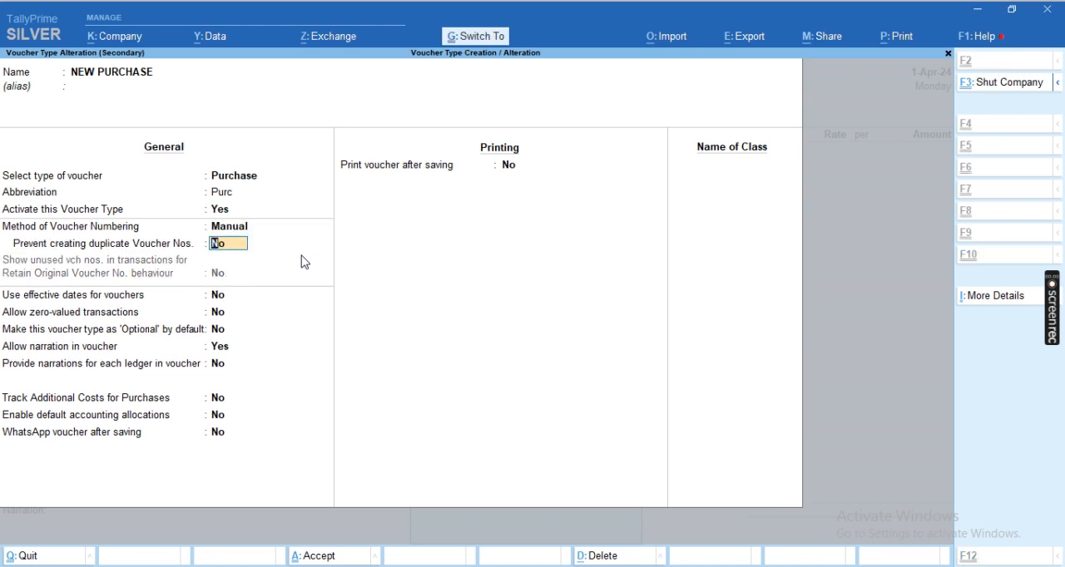
key("ctrl+a")
key("Return")
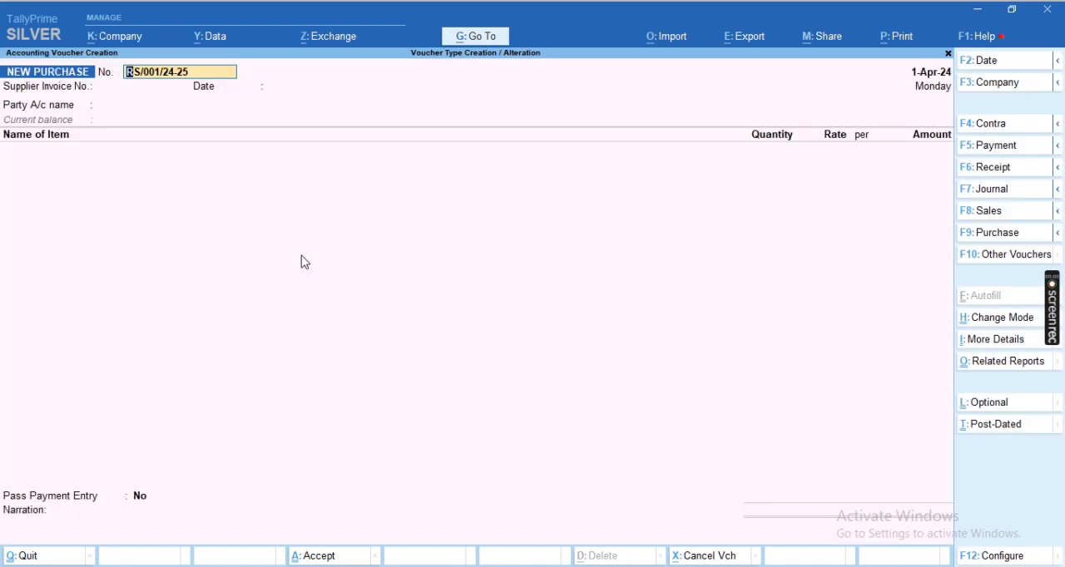
Enter FASFDSA as the manual voucher number and FSADFSD as the supplier invoice number
key("BackSpace")
type("FASFDSA")
key("Return")
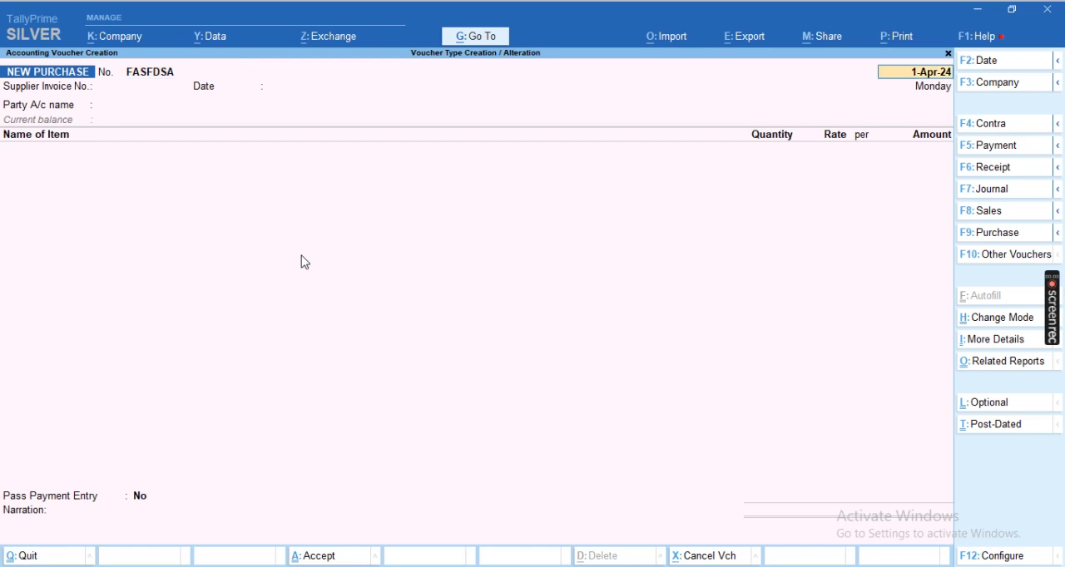
key("Return")
type("FSADFSD")
key("Return")
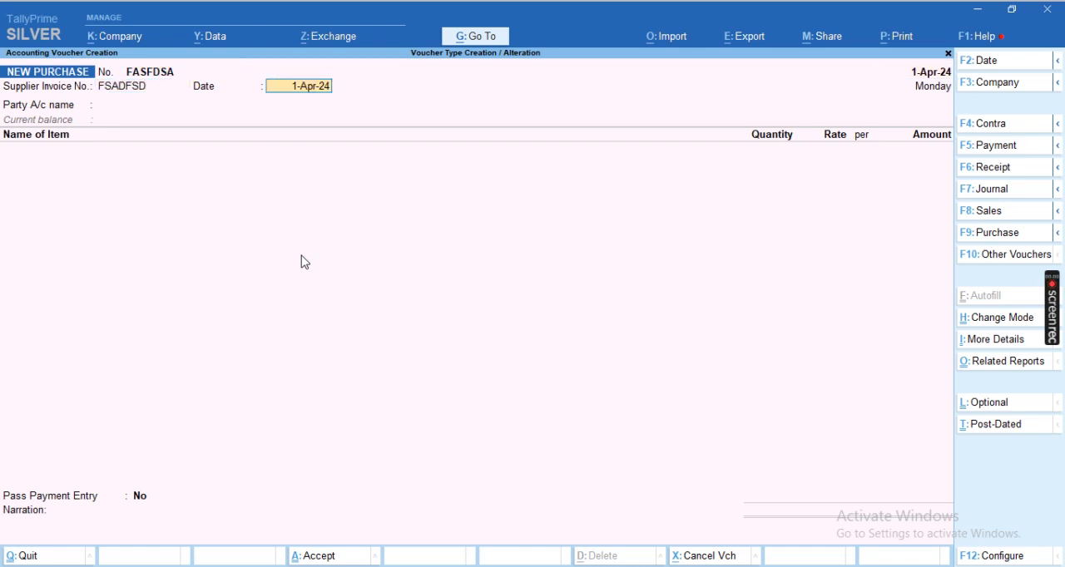
Discard the unsaved purchase voucher and return to the Gateway of Tally
key("BackSpace")
key("Escape")
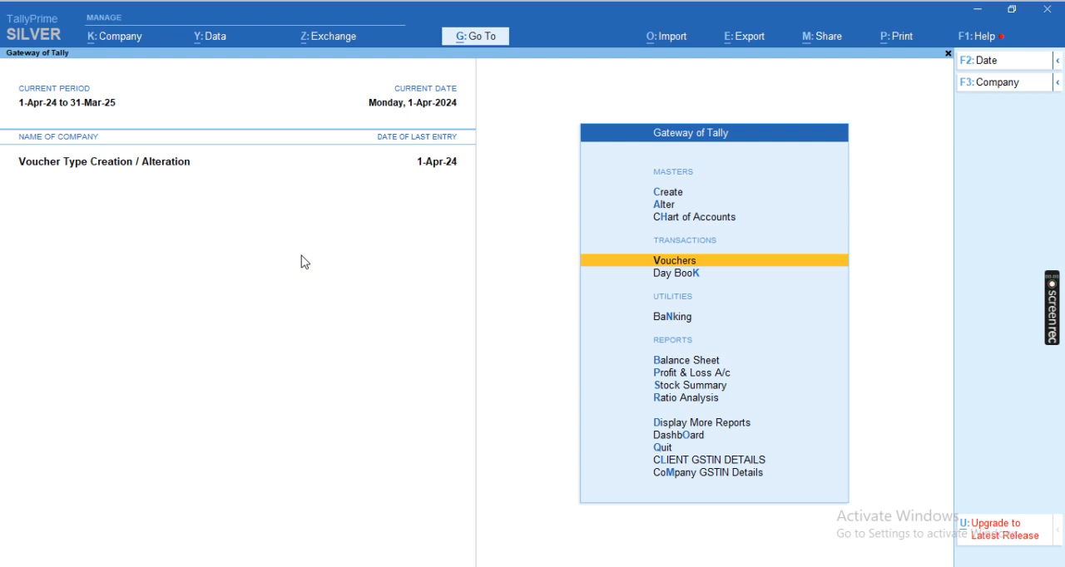
key("Escape")
key("Escape")
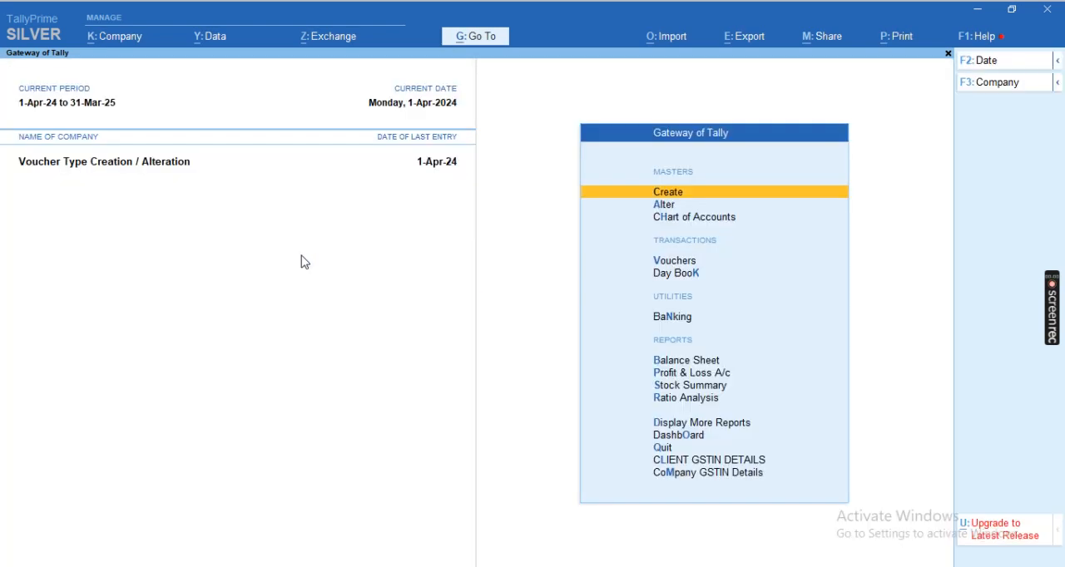